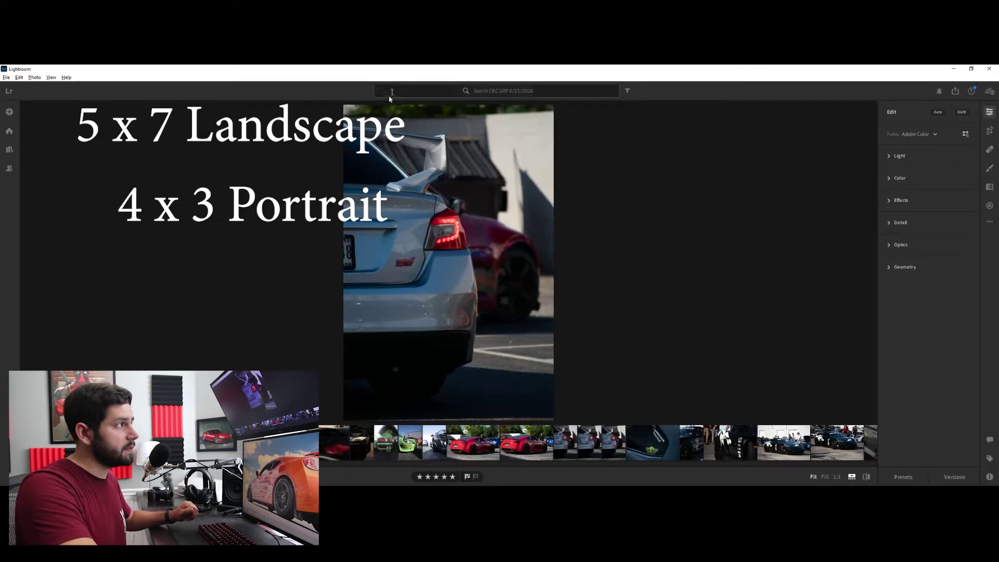
Step: Crop the Subaru photo to a 4 x 3 aspect ratio with the framing shifted slightly down
{"action": "left_click", "coordinate": [988, 132]}
{"action": "left_click", "coordinate": [929, 127]}
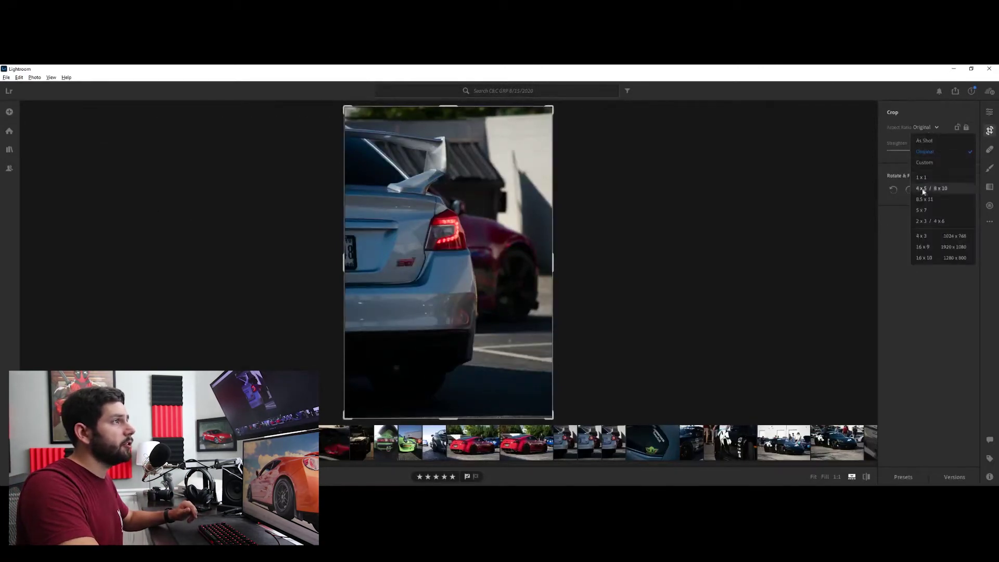
{"action": "left_click", "coordinate": [928, 238]}
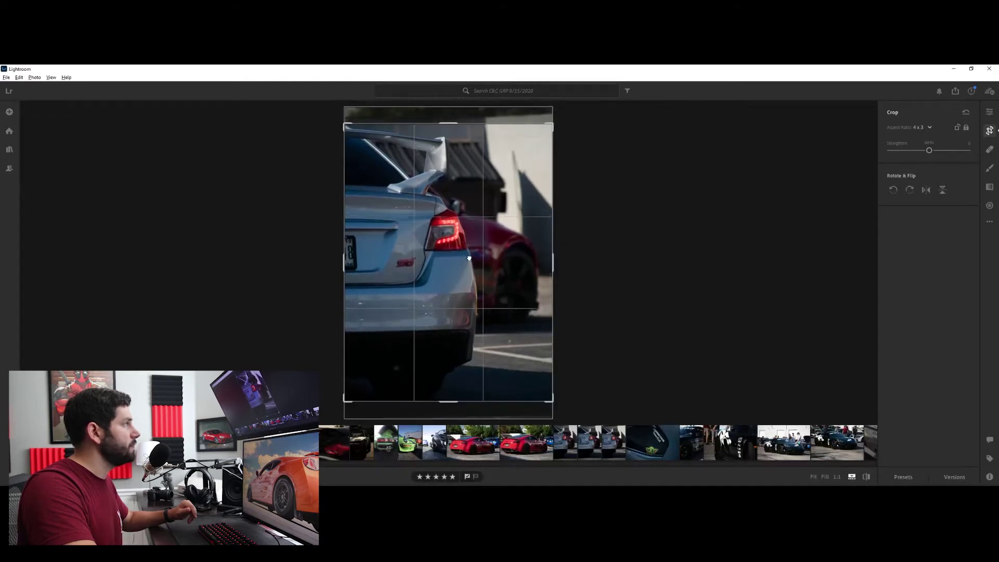
{"action": "left_click_drag", "start_coordinate": [469, 258], "coordinate": [467, 271]}
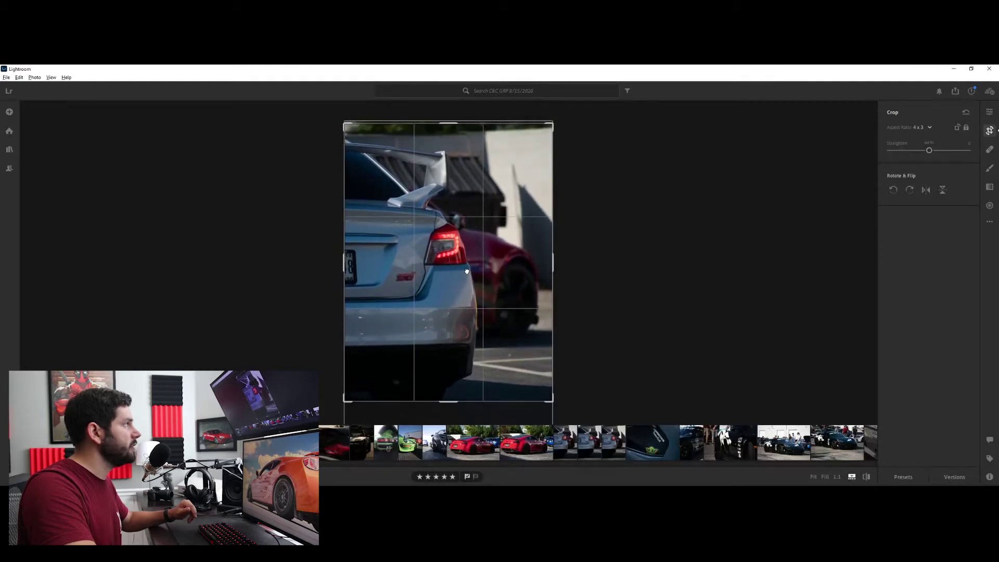
{"action": "key", "text": "Return"}
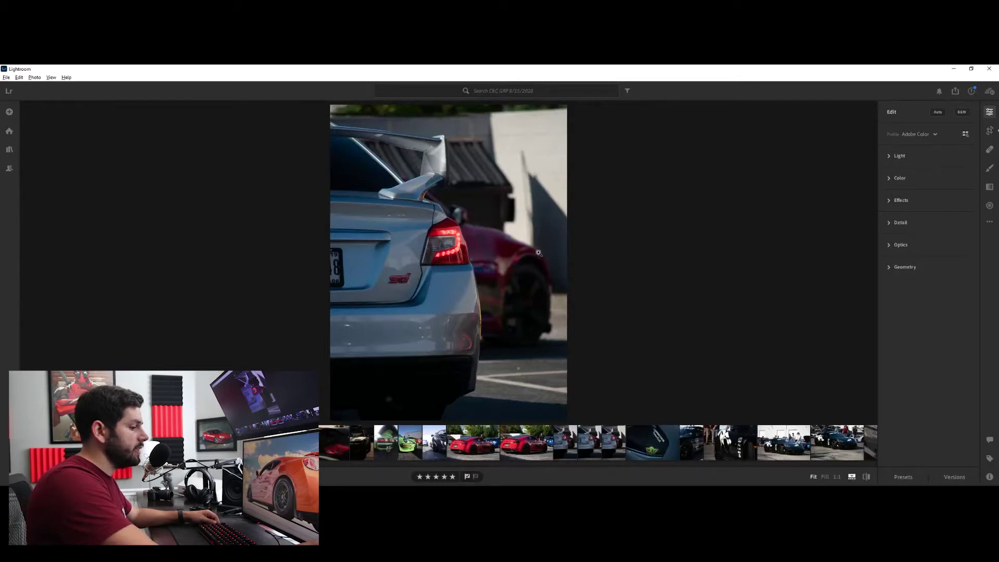
Step: Turn on Enable Lens Corrections in Optics, compare it on and off, and keep it on
{"action": "left_click", "coordinate": [889, 245]}
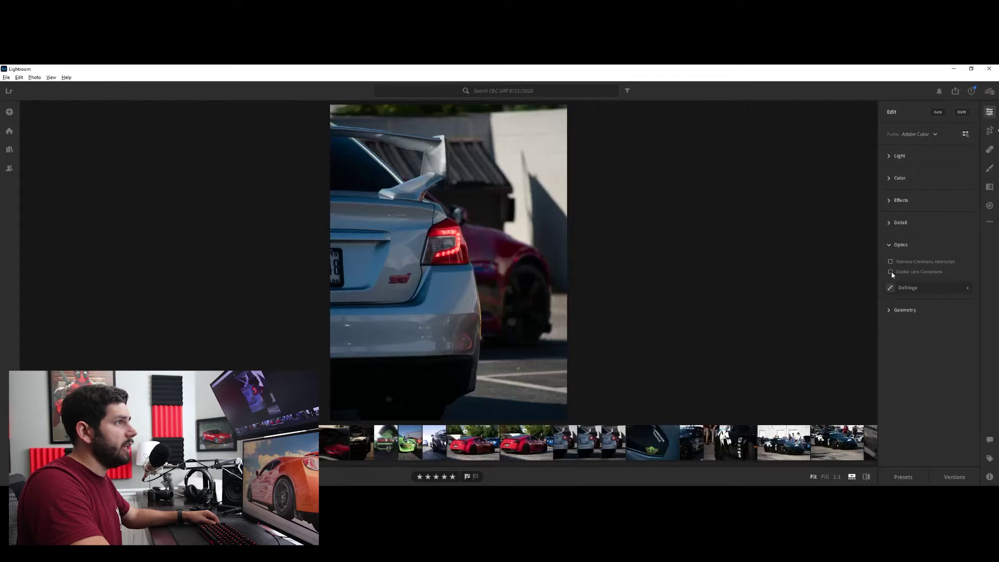
{"action": "left_click", "coordinate": [890, 272]}
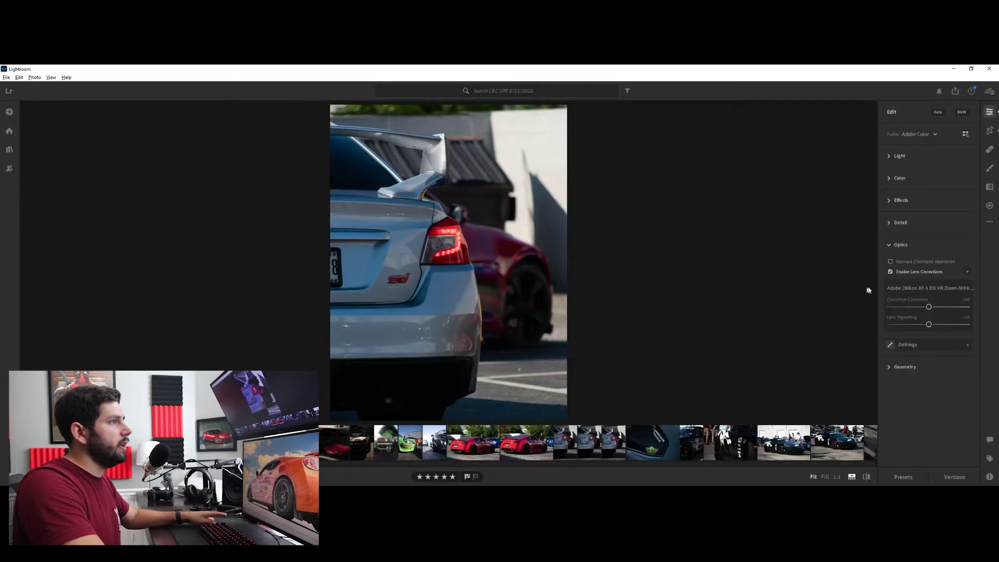
{"action": "left_click", "coordinate": [890, 272]}
{"action": "left_click", "coordinate": [890, 271]}
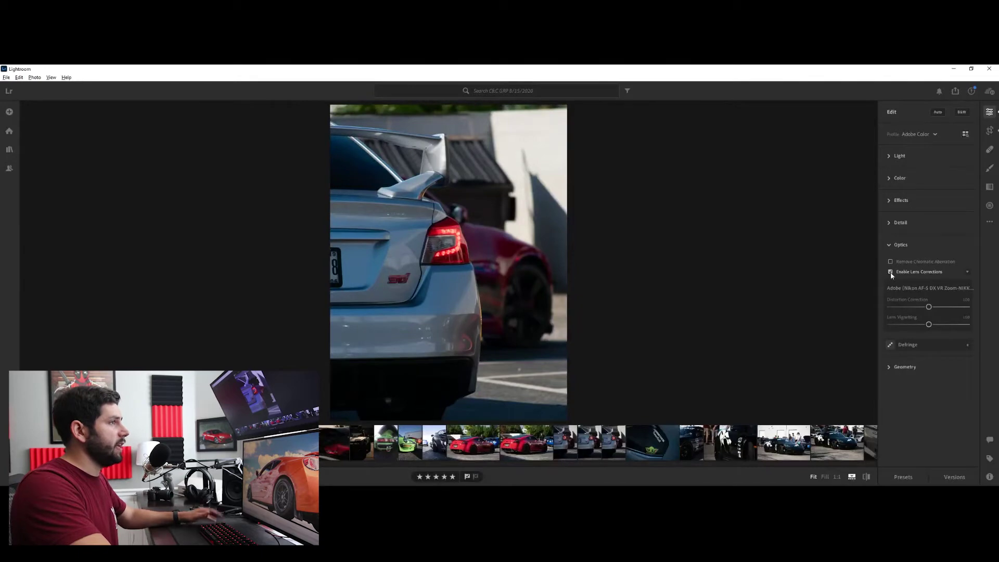
{"action": "left_click", "coordinate": [891, 272]}
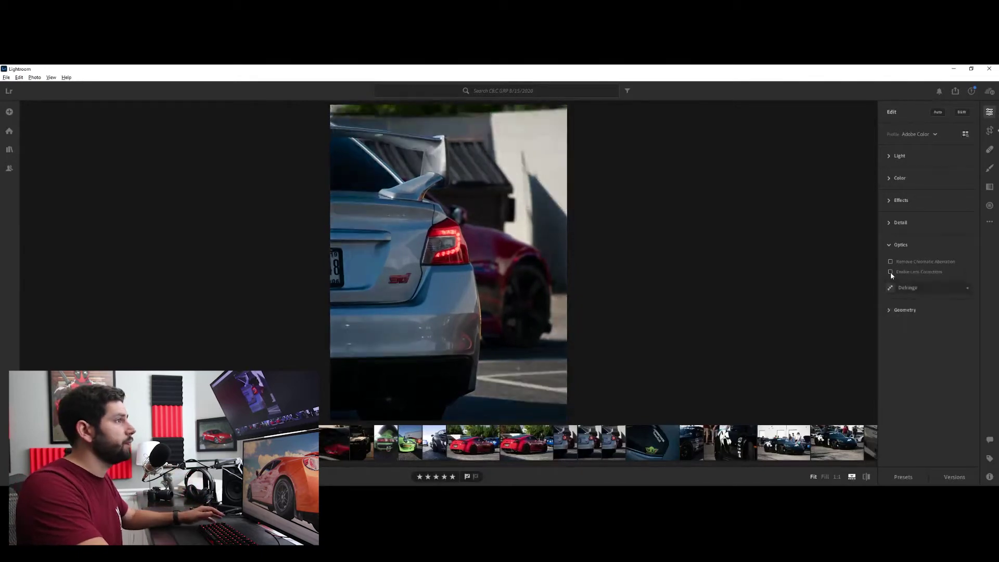
{"action": "left_click", "coordinate": [890, 272]}
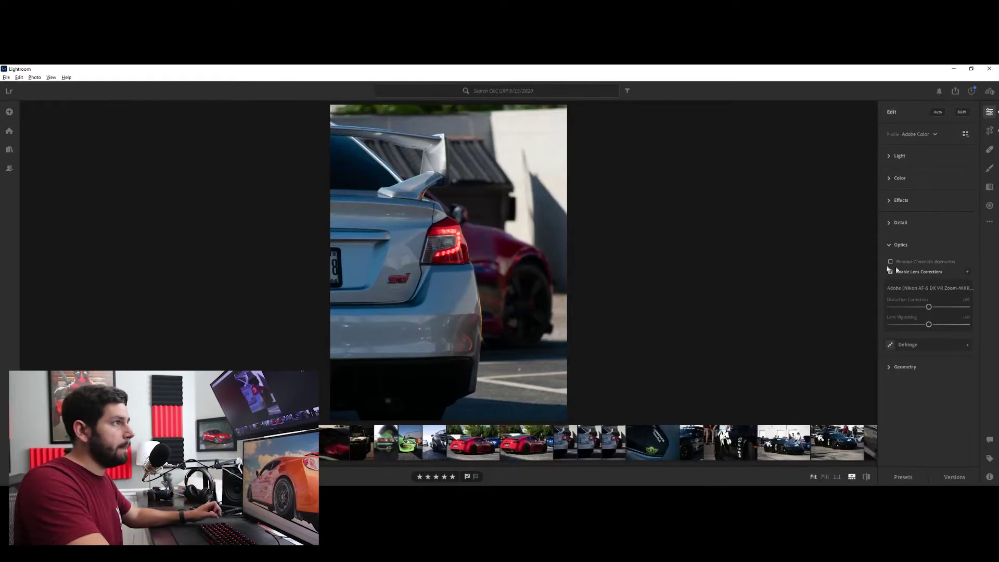
{"action": "left_click", "coordinate": [895, 245]}
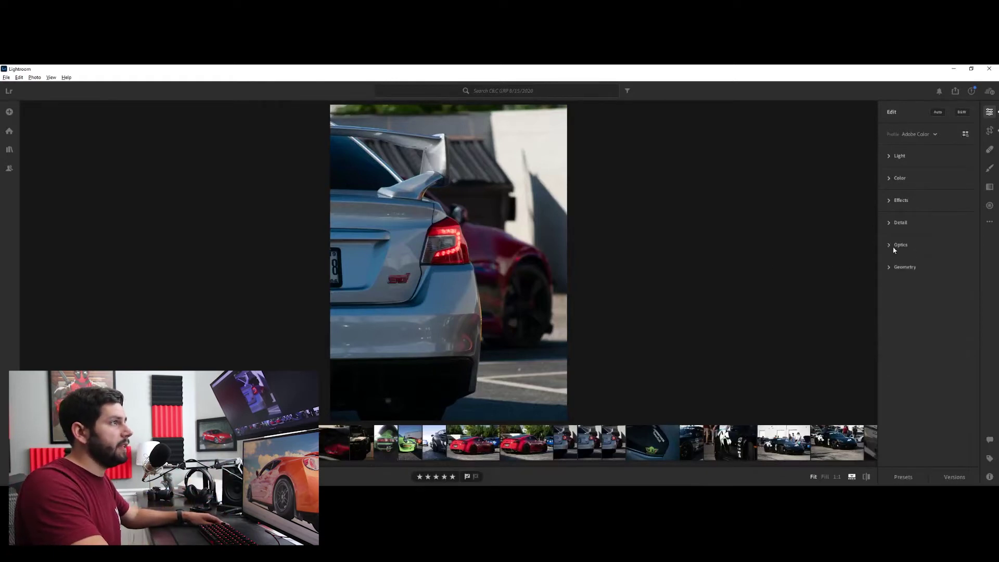
{"action": "left_click", "coordinate": [446, 240]}
{"action": "left_click_drag", "start_coordinate": [430, 187], "coordinate": [296, 133]}
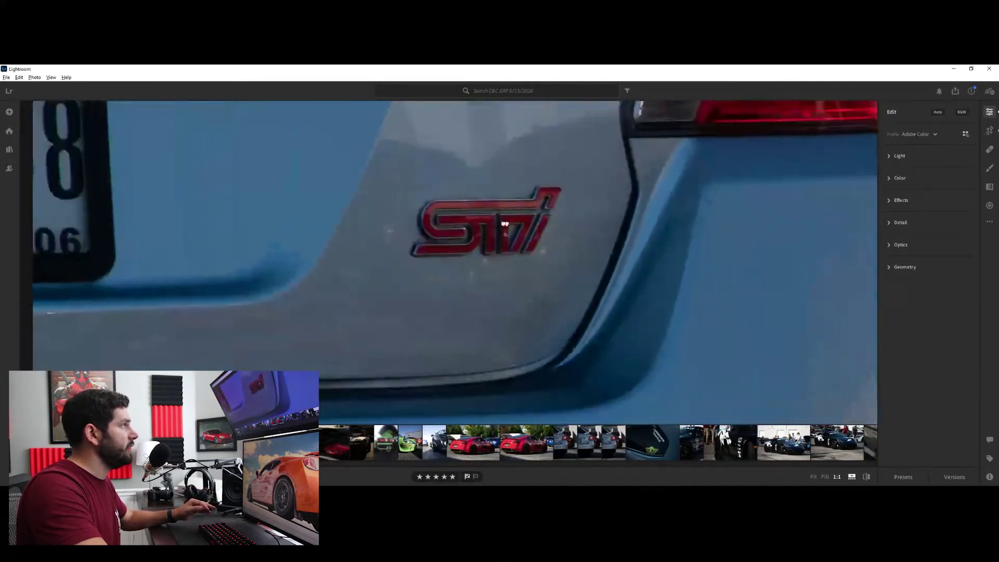
{"action": "left_click_drag", "start_coordinate": [613, 217], "coordinate": [428, 228]}
{"action": "left_click_drag", "start_coordinate": [526, 243], "coordinate": [452, 255]}
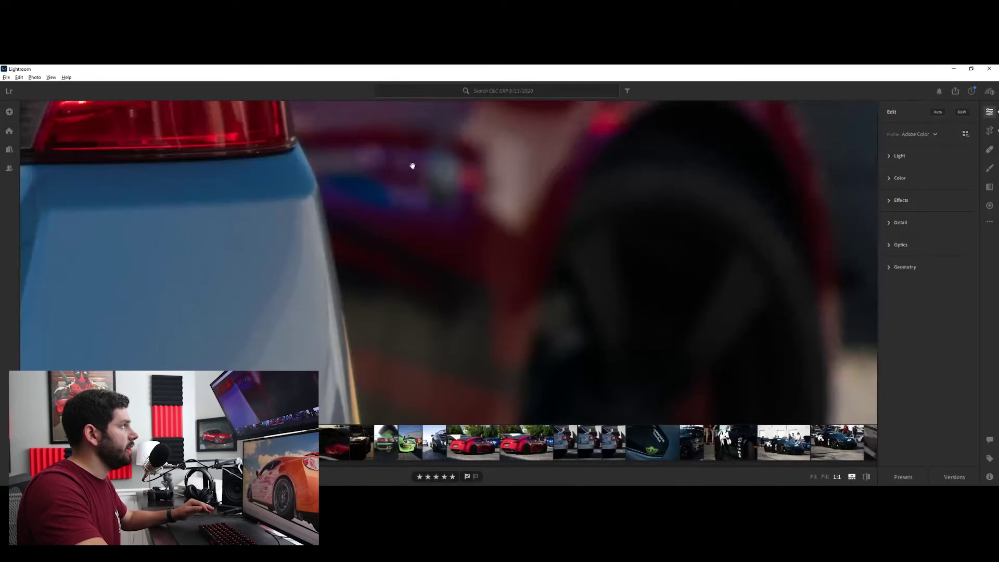
{"action": "left_click", "coordinate": [407, 250]}
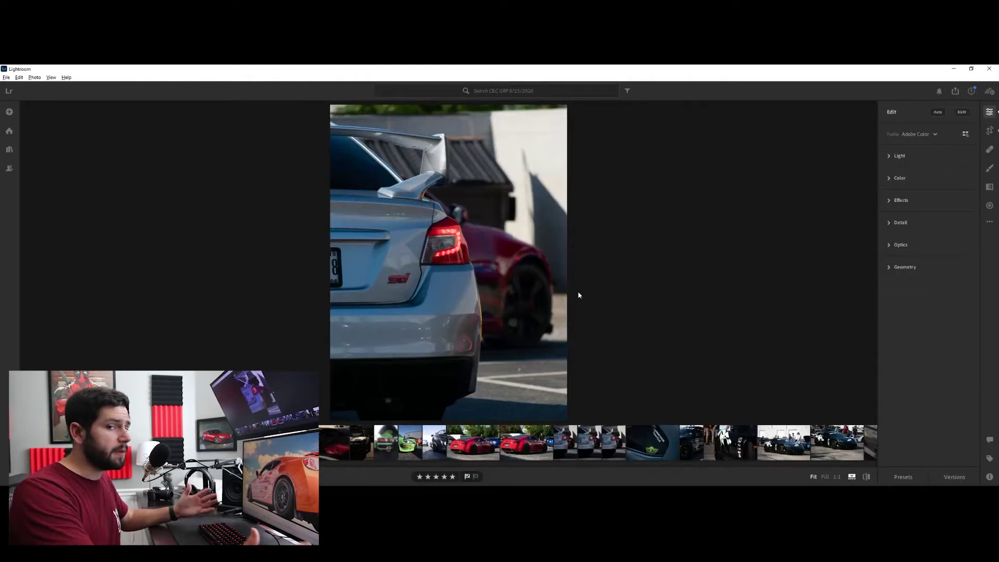
Step: Move the Point Curve's black point right to deepen the shadows, then ease it back slightly
{"action": "left_click", "coordinate": [889, 156]}
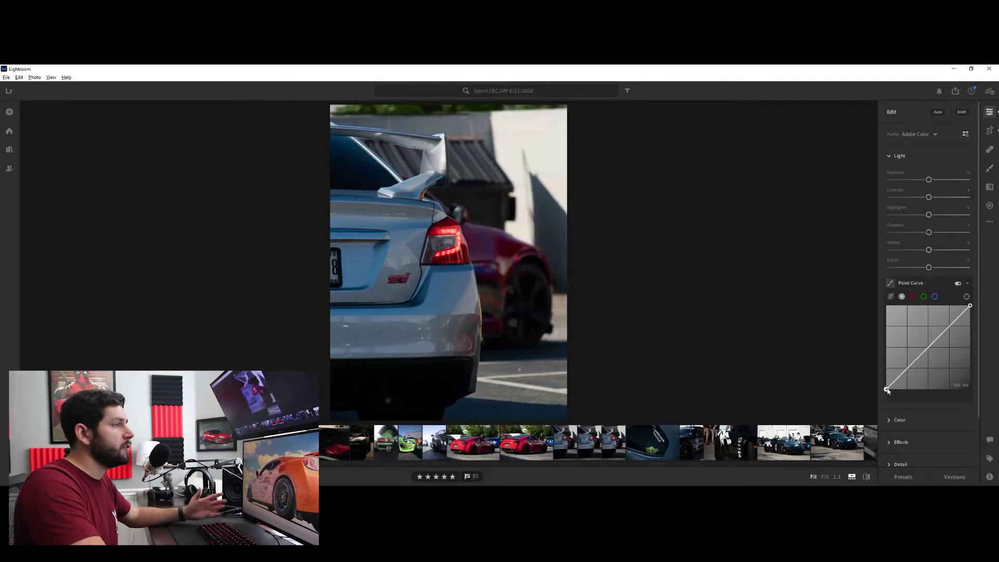
{"action": "mouse_move", "coordinate": [887, 390]}
{"action": "left_mouse_down"}
{"action": "mouse_move", "coordinate": [917, 399]}
{"action": "mouse_move", "coordinate": [894, 397]}
{"action": "left_mouse_up"}
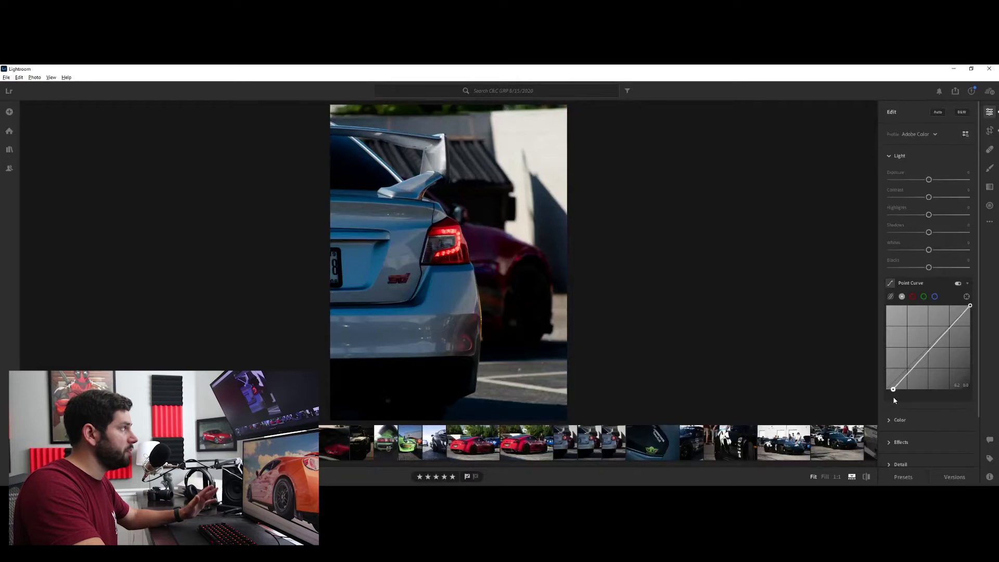
{"action": "left_click_drag", "start_coordinate": [893, 400], "coordinate": [893, 400]}
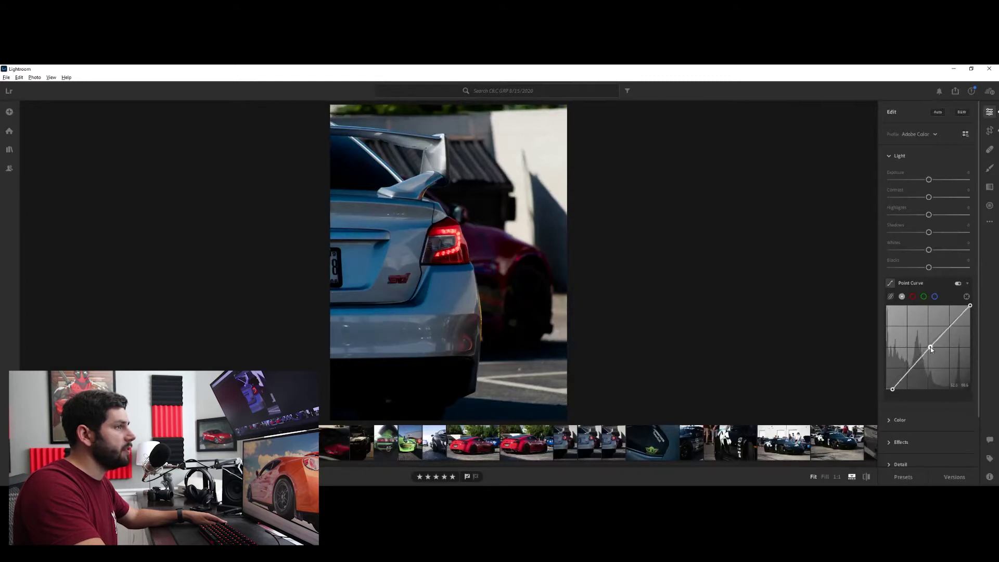
Step: Lift the midtone point and pull down the upper curve points into an S-shape, undoing the final drag
{"action": "left_click_drag", "start_coordinate": [930, 349], "coordinate": [929, 344]}
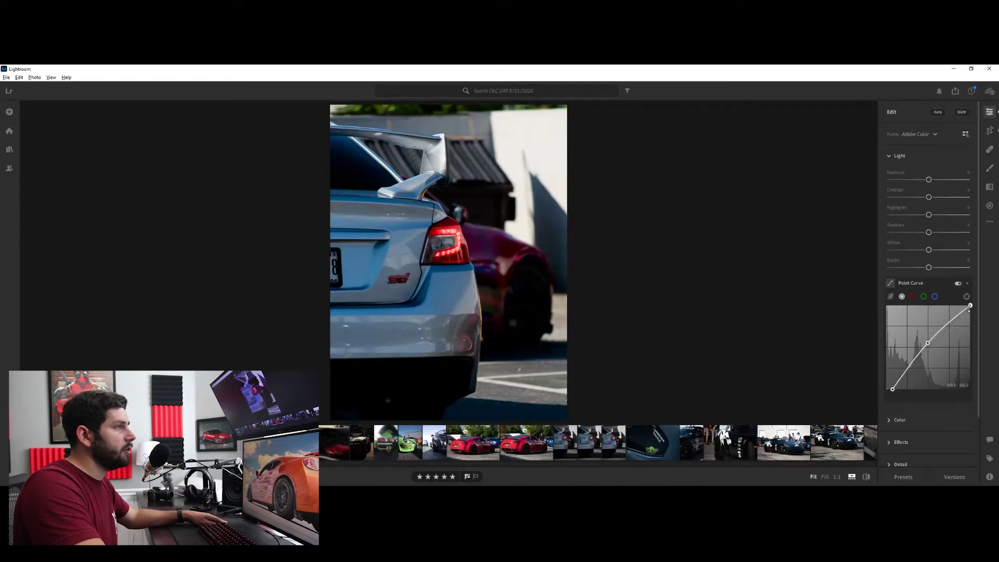
{"action": "left_click_drag", "start_coordinate": [961, 316], "coordinate": [963, 319]}
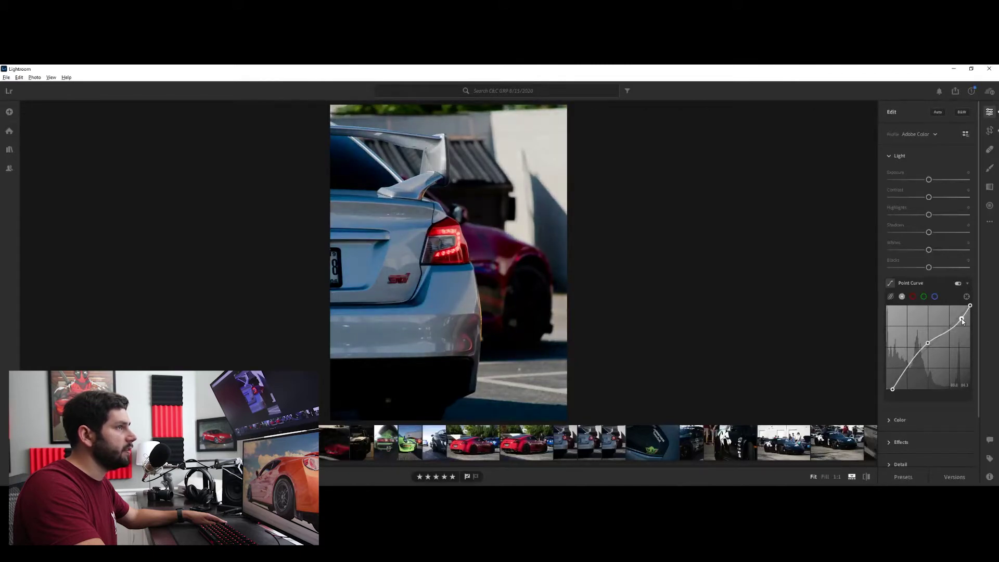
{"action": "left_click_drag", "start_coordinate": [961, 319], "coordinate": [962, 318]}
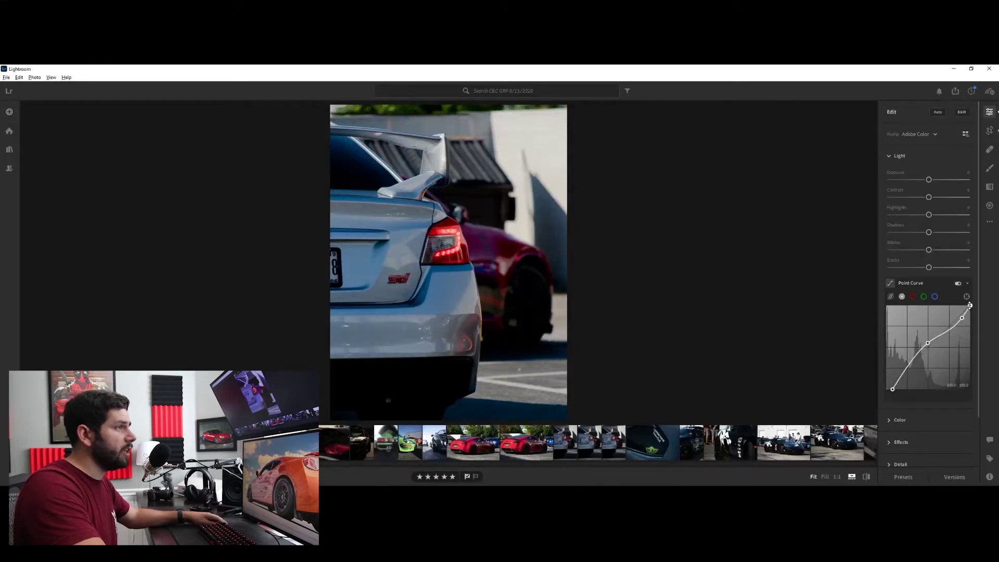
{"action": "left_click_drag", "start_coordinate": [969, 306], "coordinate": [956, 325]}
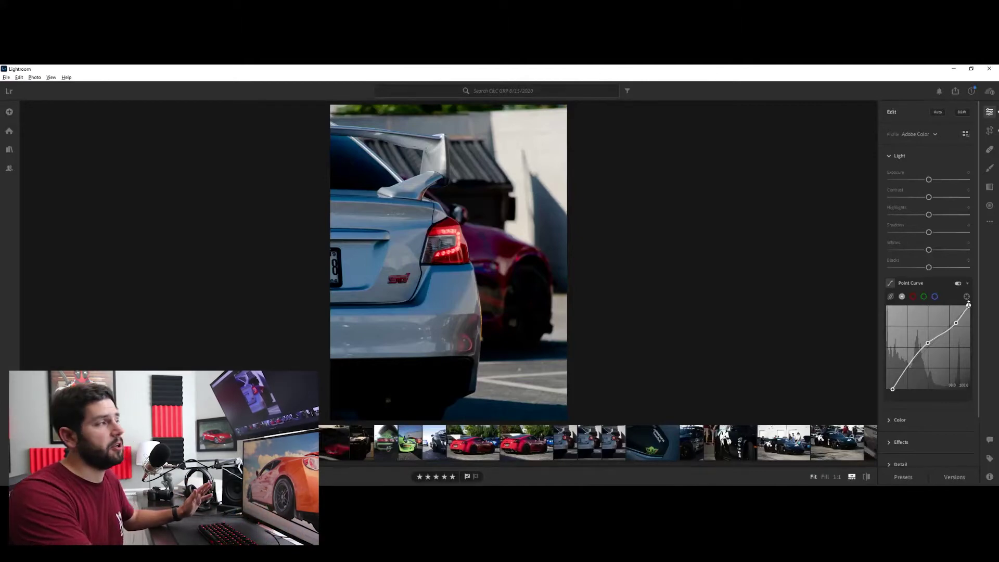
{"action": "left_click_drag", "start_coordinate": [928, 343], "coordinate": [927, 345]}
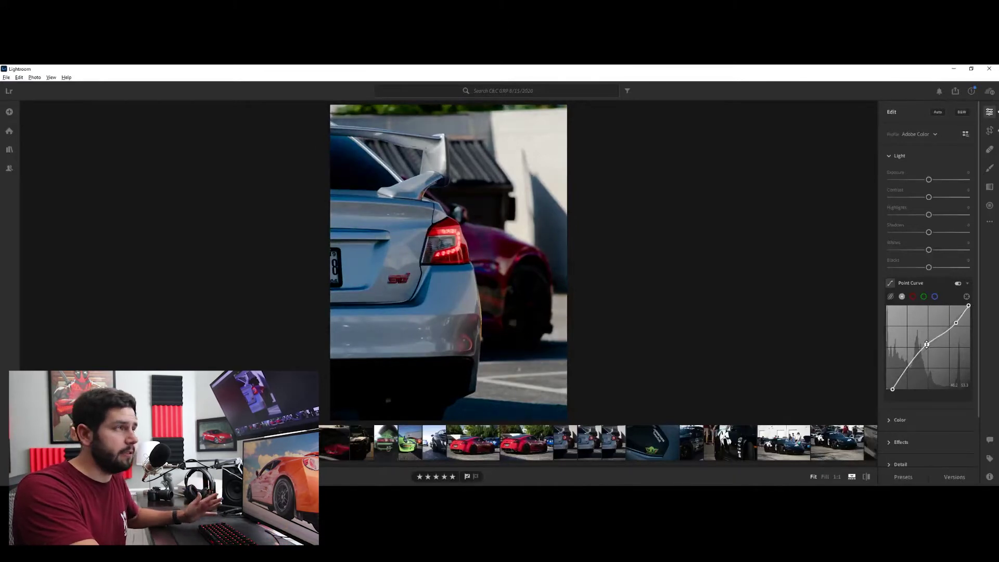
{"action": "mouse_move", "coordinate": [926, 345]}
{"action": "left_mouse_down"}
{"action": "mouse_move", "coordinate": [930, 333]}
{"action": "mouse_move", "coordinate": [928, 361]}
{"action": "mouse_move", "coordinate": [928, 344]}
{"action": "left_mouse_up"}
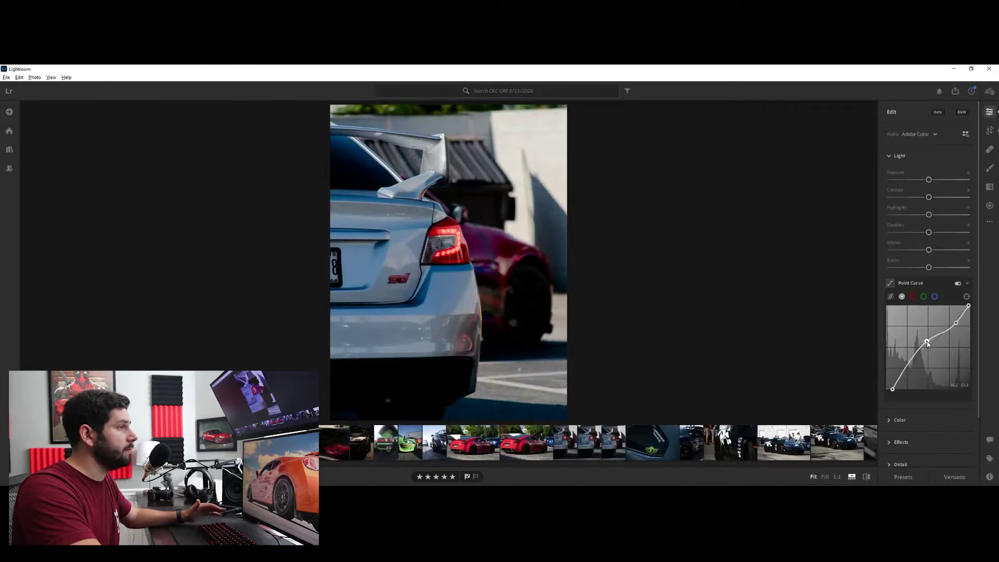
{"action": "left_click_drag", "start_coordinate": [928, 343], "coordinate": [929, 344]}
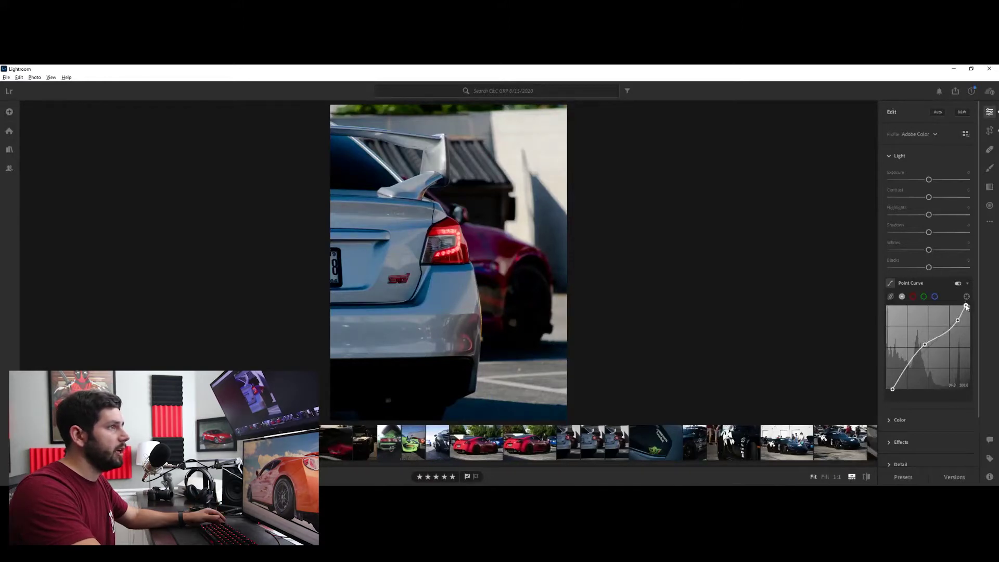
{"action": "left_click_drag", "start_coordinate": [926, 342], "coordinate": [961, 323]}
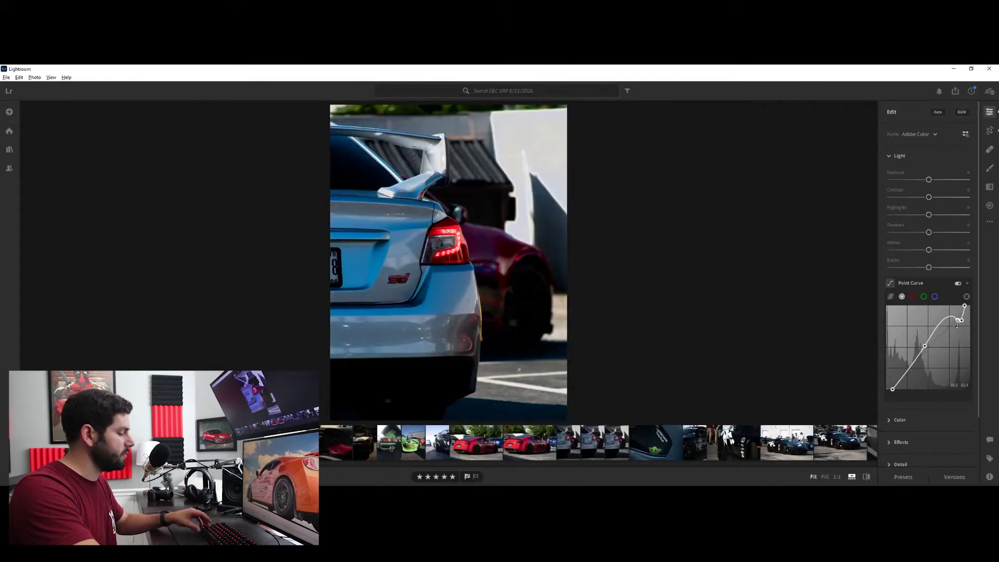
{"action": "key", "text": "ctrl+z"}
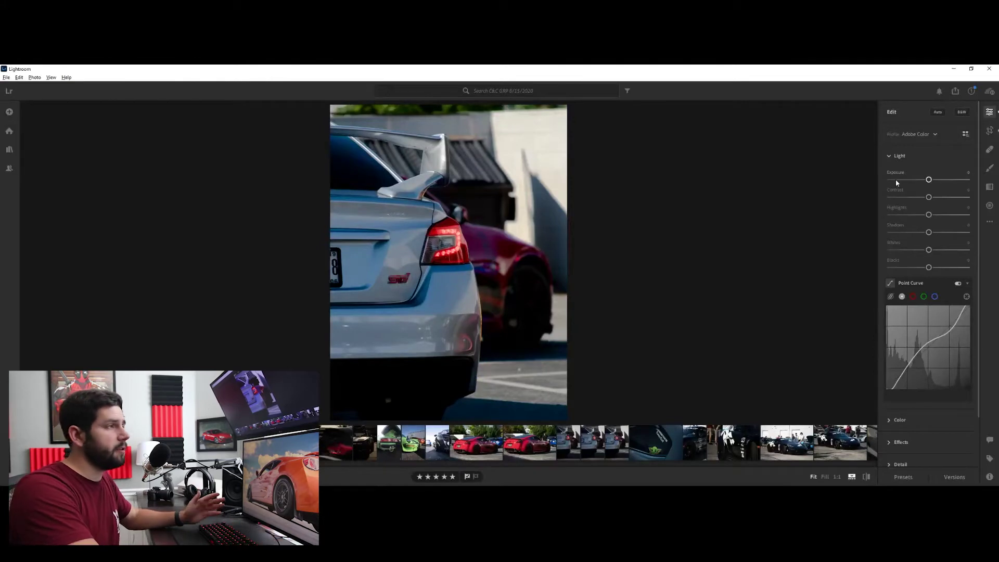
{"action": "left_click", "coordinate": [891, 296]}
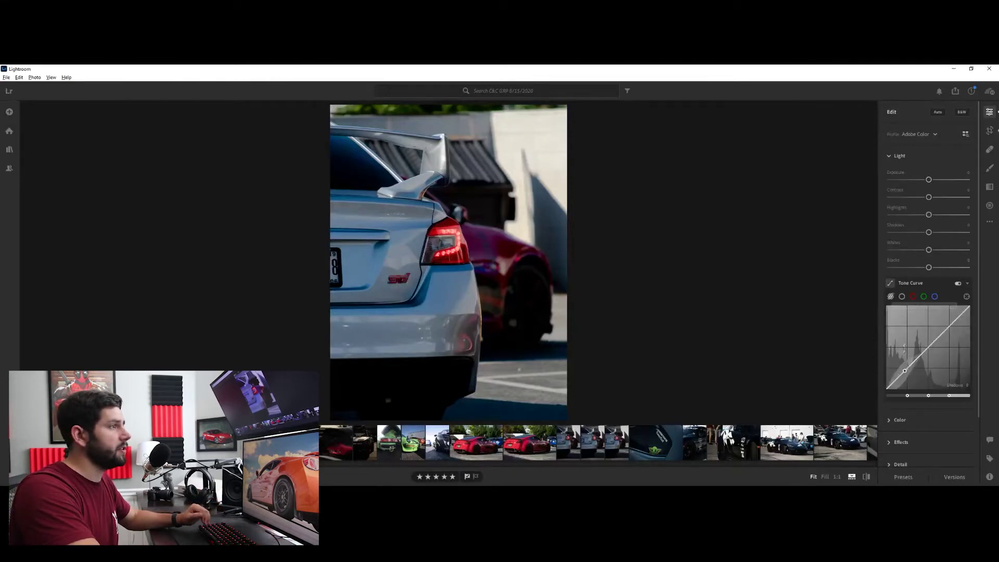
{"action": "left_click_drag", "start_coordinate": [890, 386], "coordinate": [890, 387]}
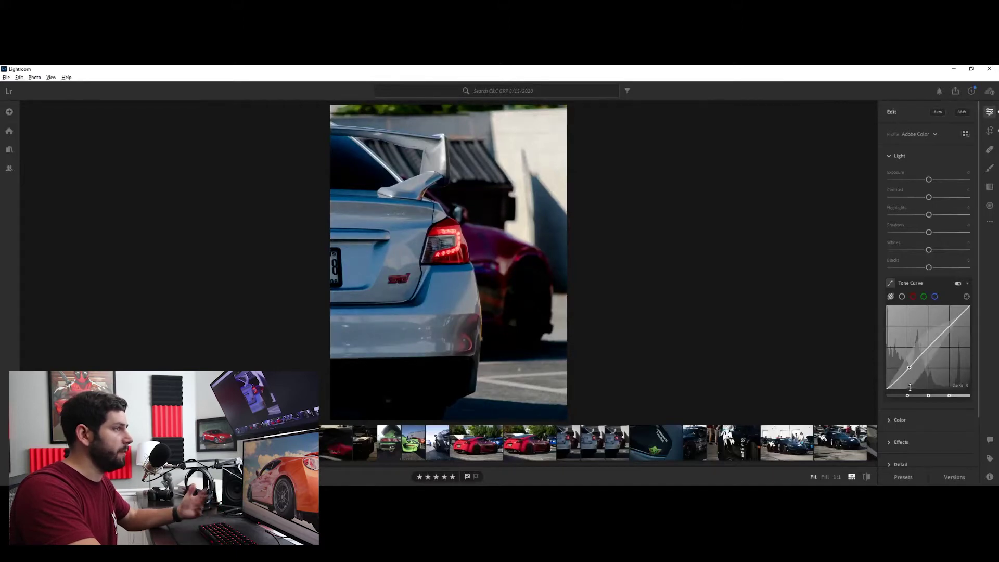
{"action": "left_click_drag", "start_coordinate": [928, 349], "coordinate": [928, 344]}
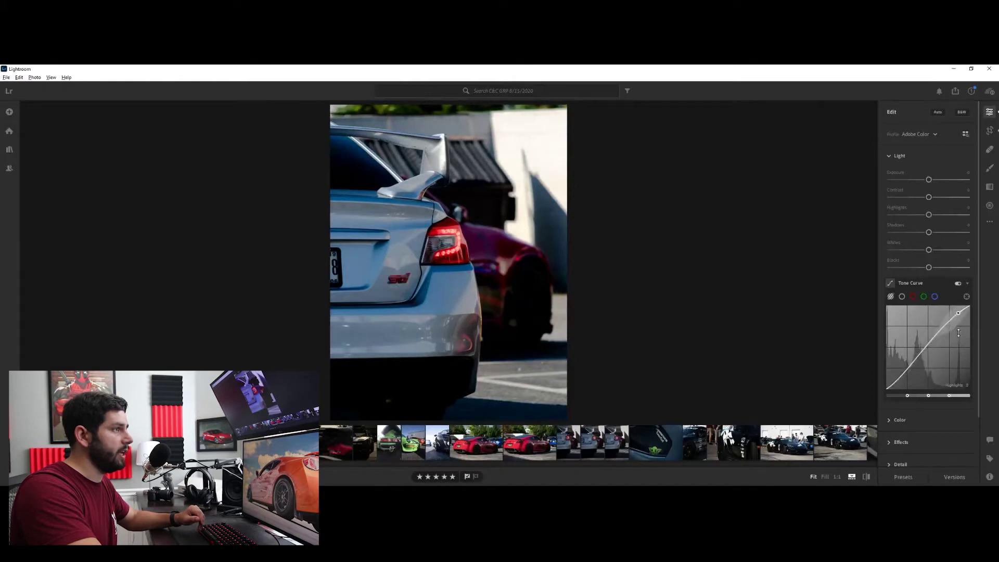
{"action": "left_click_drag", "start_coordinate": [957, 312], "coordinate": [958, 319]}
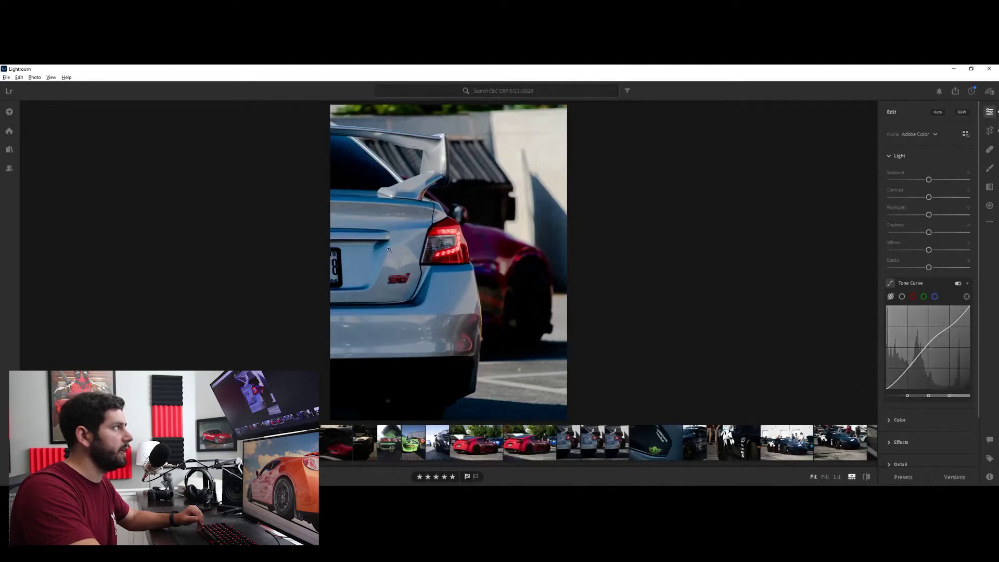
{"action": "left_click", "coordinate": [435, 226]}
{"action": "left_click", "coordinate": [435, 225]}
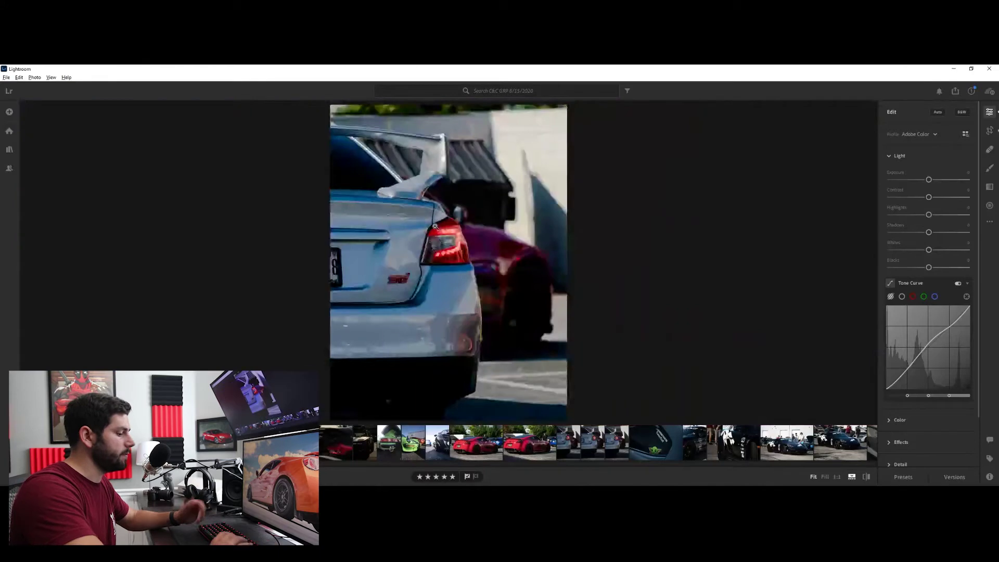
{"action": "key", "text": "backslash"}
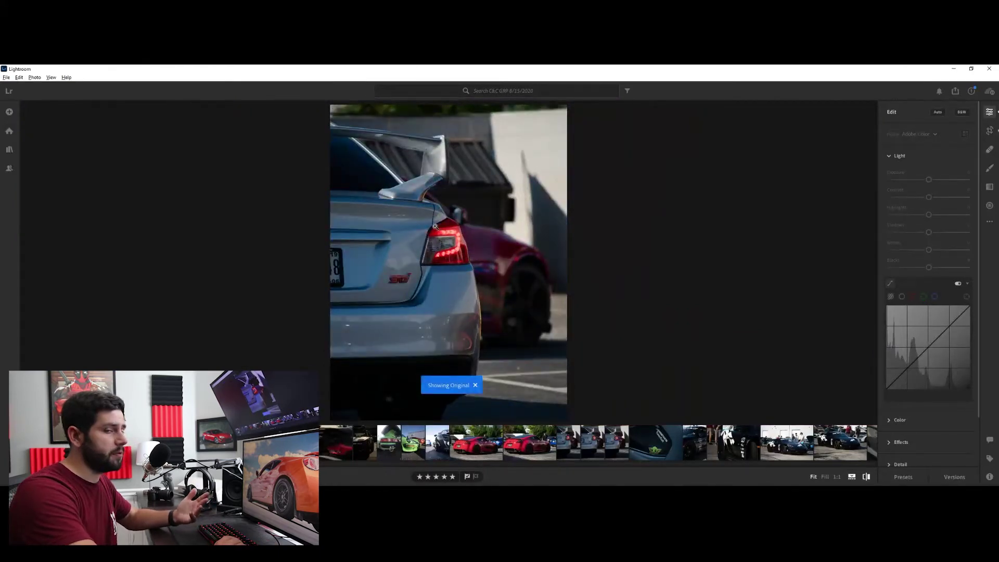
{"action": "key", "text": "backslash"}
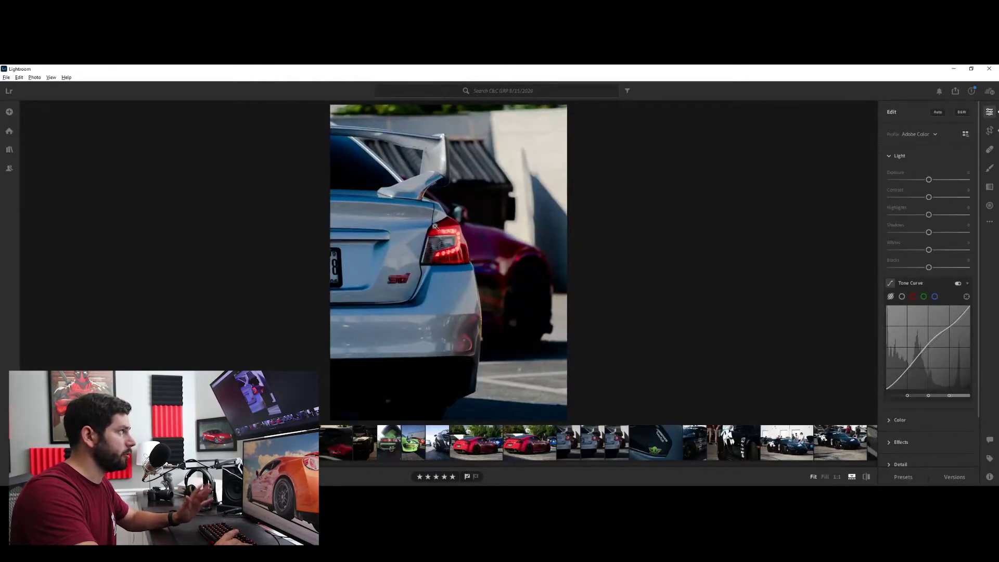
{"action": "key", "text": "backslash"}
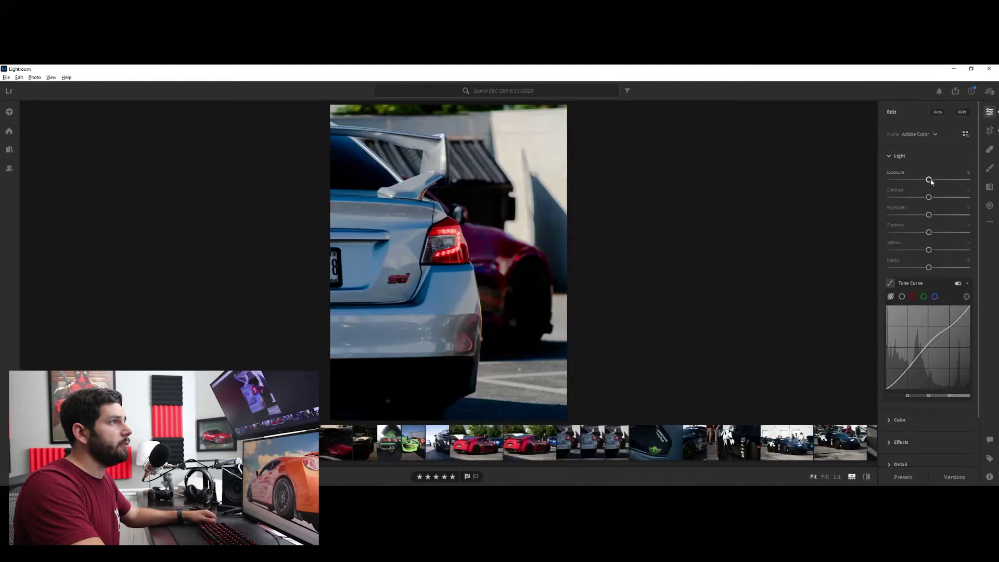
Step: Nudge Exposure and Contrast up and pull Highlights to about -14, checking the bright wall at 1:1
{"action": "left_click_drag", "start_coordinate": [930, 180], "coordinate": [930, 182]}
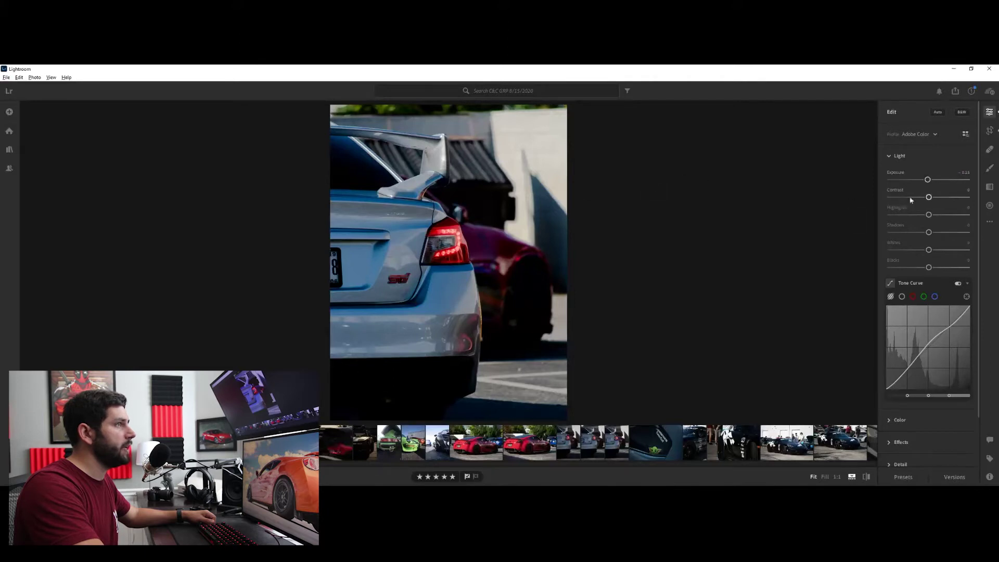
{"action": "left_click_drag", "start_coordinate": [929, 198], "coordinate": [931, 197]}
{"action": "left_click_drag", "start_coordinate": [929, 215], "coordinate": [947, 224]}
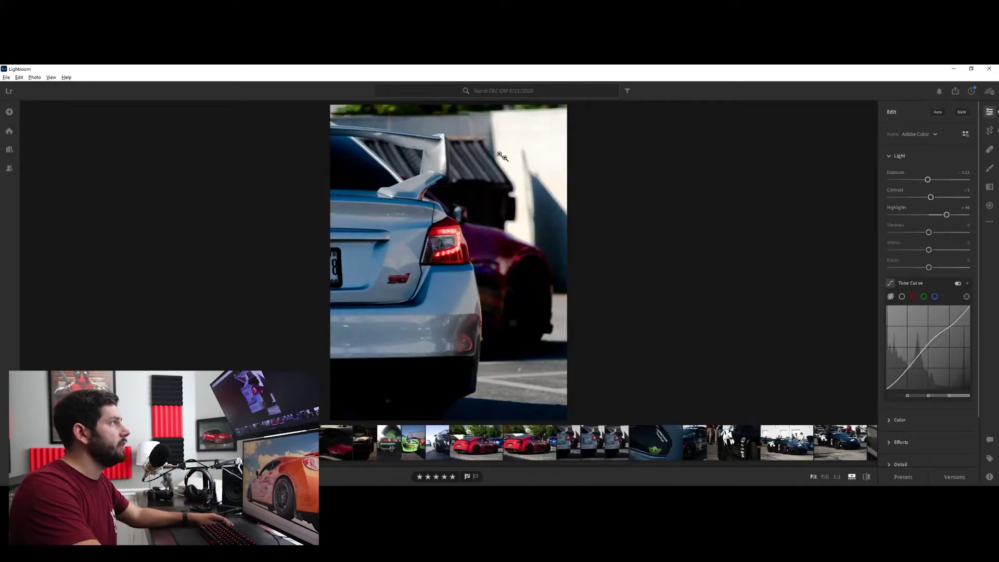
{"action": "left_click", "coordinate": [515, 134]}
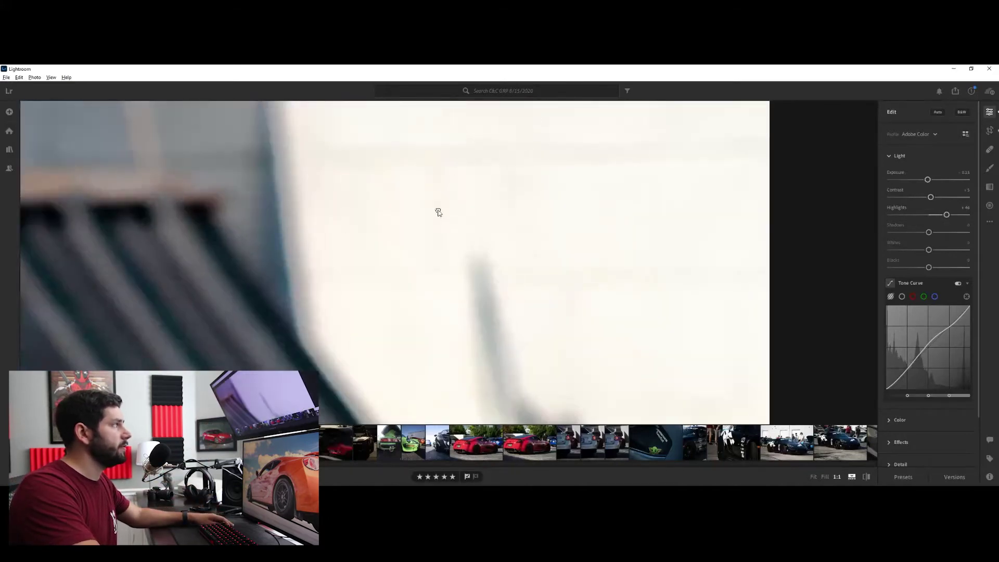
{"action": "left_click", "coordinate": [438, 213]}
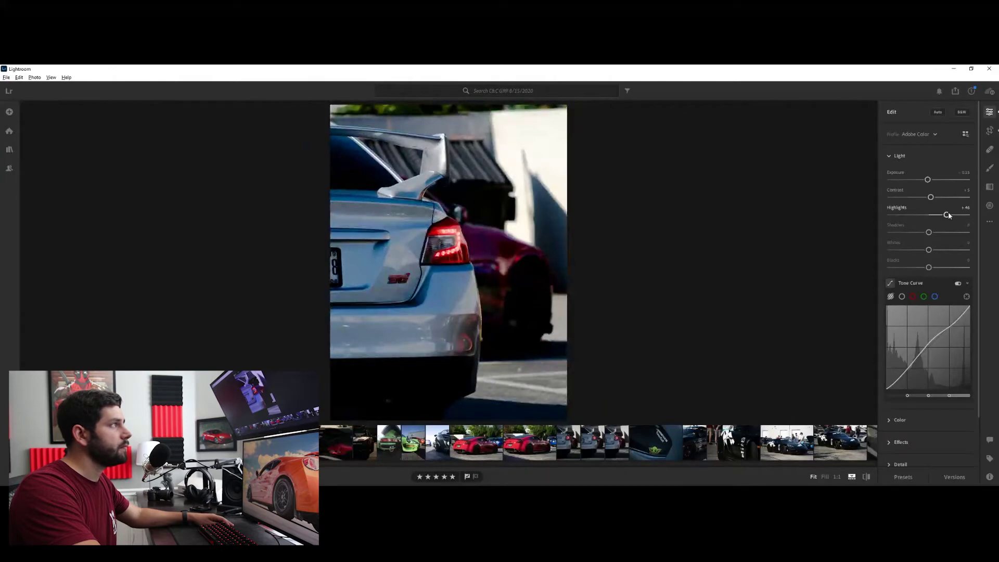
{"action": "left_click_drag", "start_coordinate": [946, 214], "coordinate": [926, 219]}
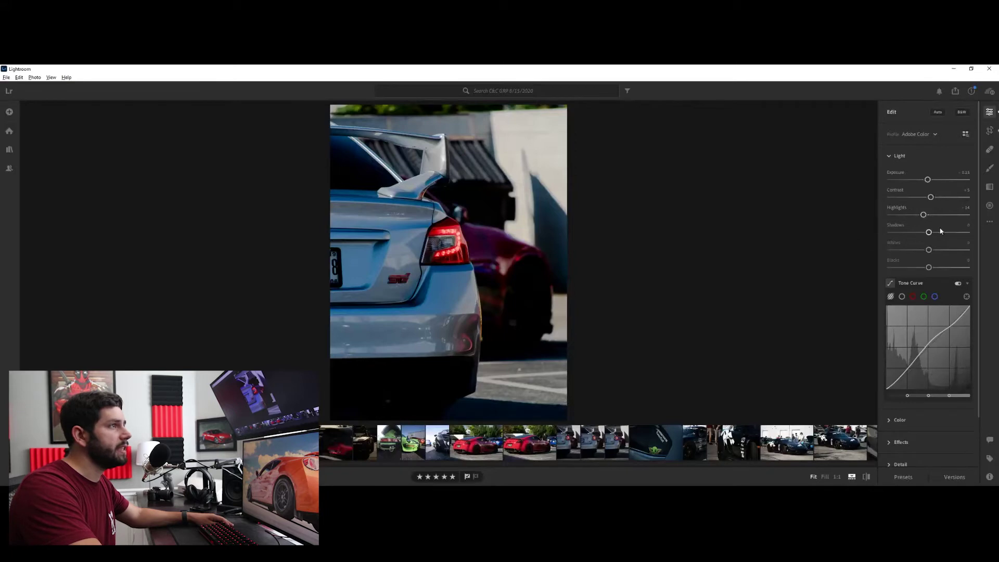
Step: Return Shadows near zero after testing them, and settle Whites around -6, checking the wall at 1:1
{"action": "left_click_drag", "start_coordinate": [928, 232], "coordinate": [888, 238]}
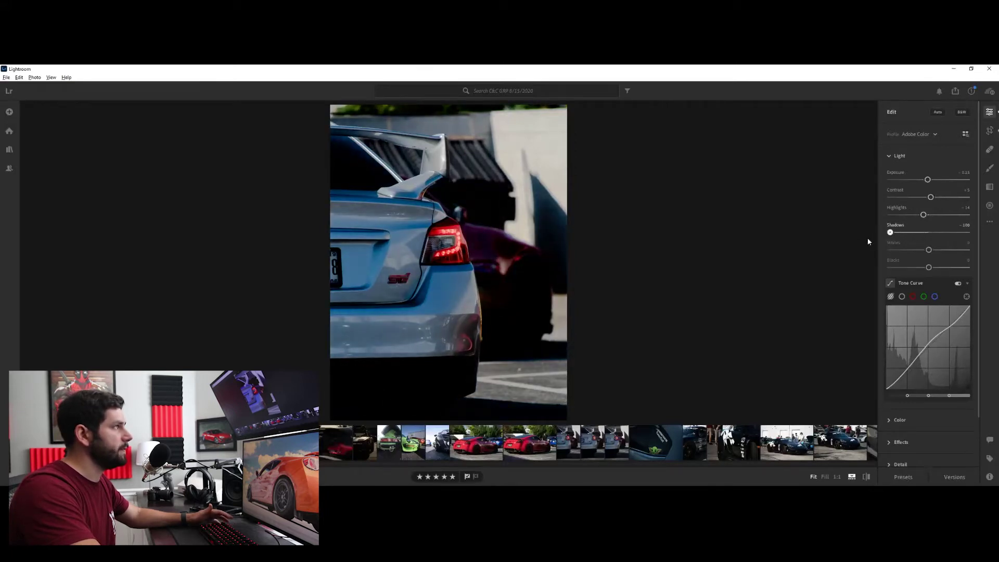
{"action": "right_click", "coordinate": [869, 242]}
{"action": "left_click", "coordinate": [857, 226]}
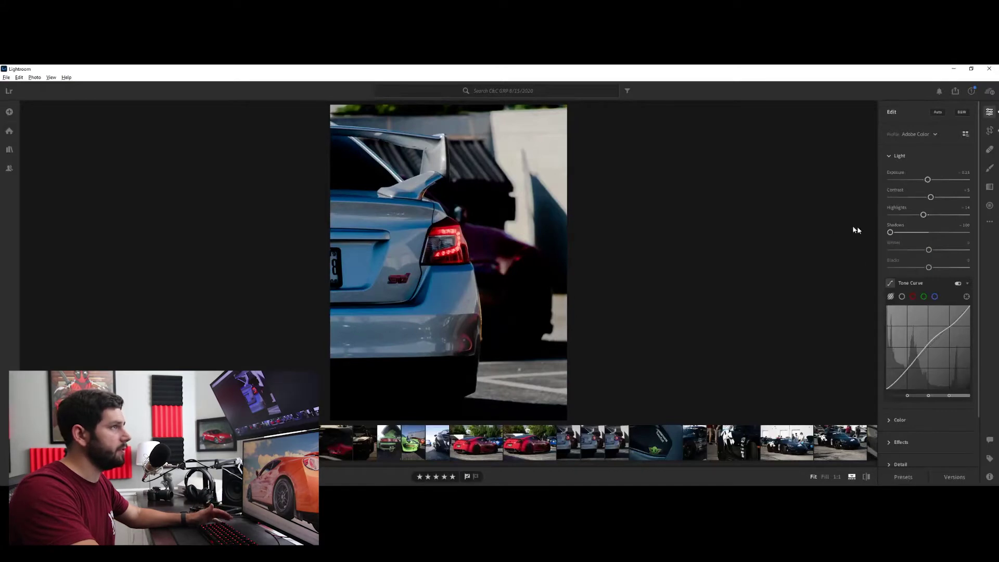
{"action": "left_click_drag", "start_coordinate": [890, 232], "coordinate": [931, 233]}
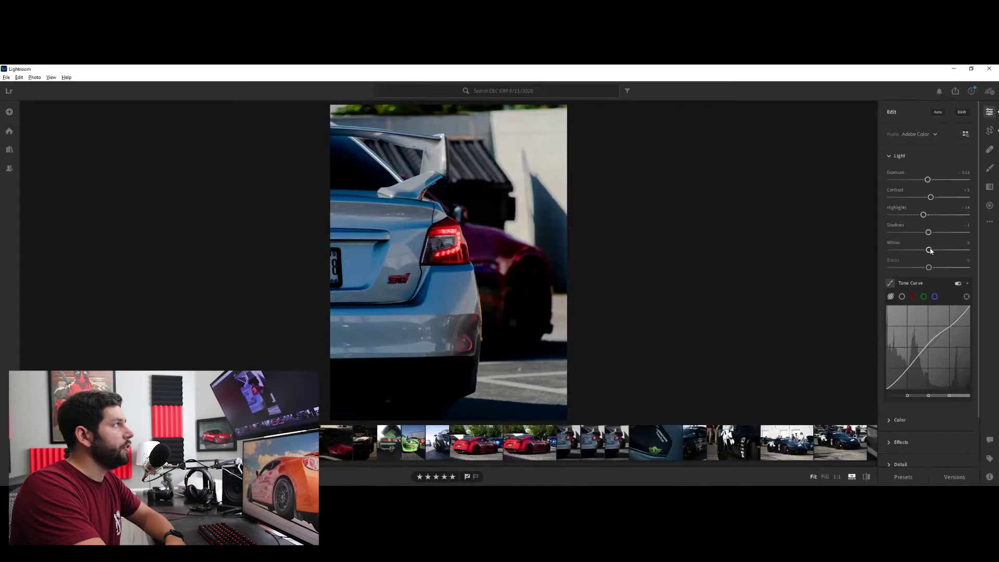
{"action": "mouse_move", "coordinate": [931, 251]}
{"action": "left_mouse_down"}
{"action": "mouse_move", "coordinate": [914, 250]}
{"action": "mouse_move", "coordinate": [946, 249]}
{"action": "mouse_move", "coordinate": [926, 252]}
{"action": "left_mouse_up"}
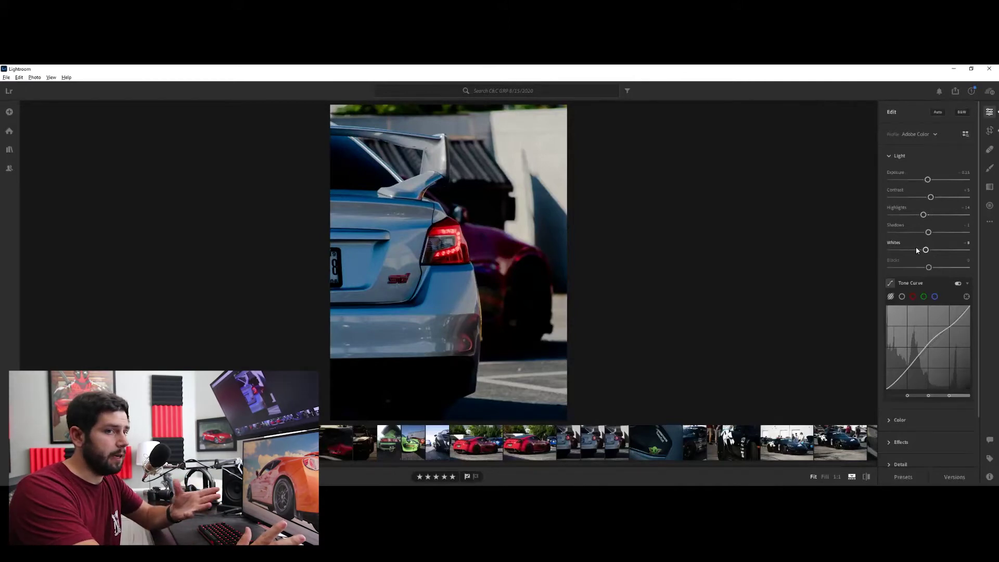
{"action": "left_click", "coordinate": [917, 249]}
{"action": "left_click_drag", "start_coordinate": [919, 253], "coordinate": [888, 254]}
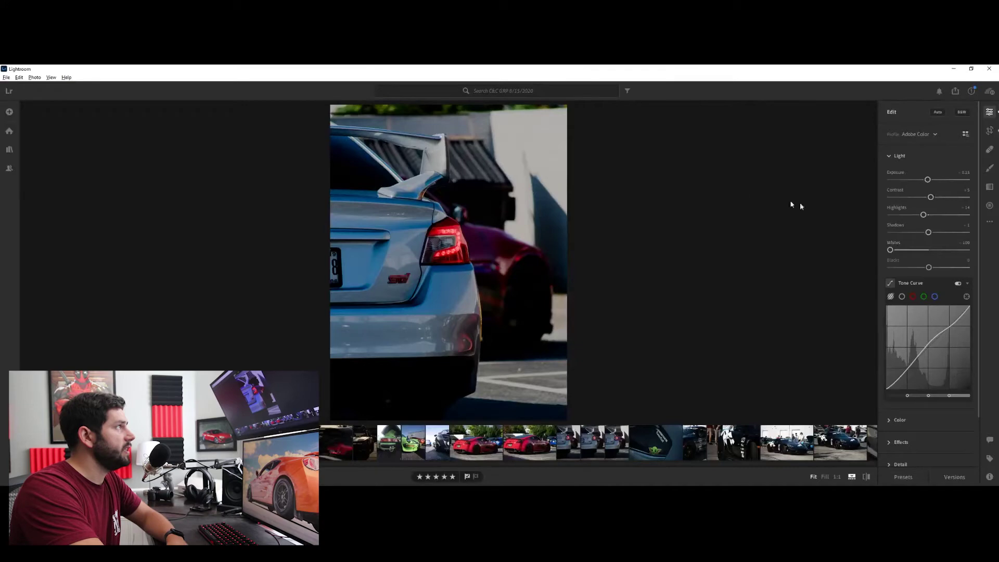
{"action": "left_click_drag", "start_coordinate": [890, 250], "coordinate": [927, 251]}
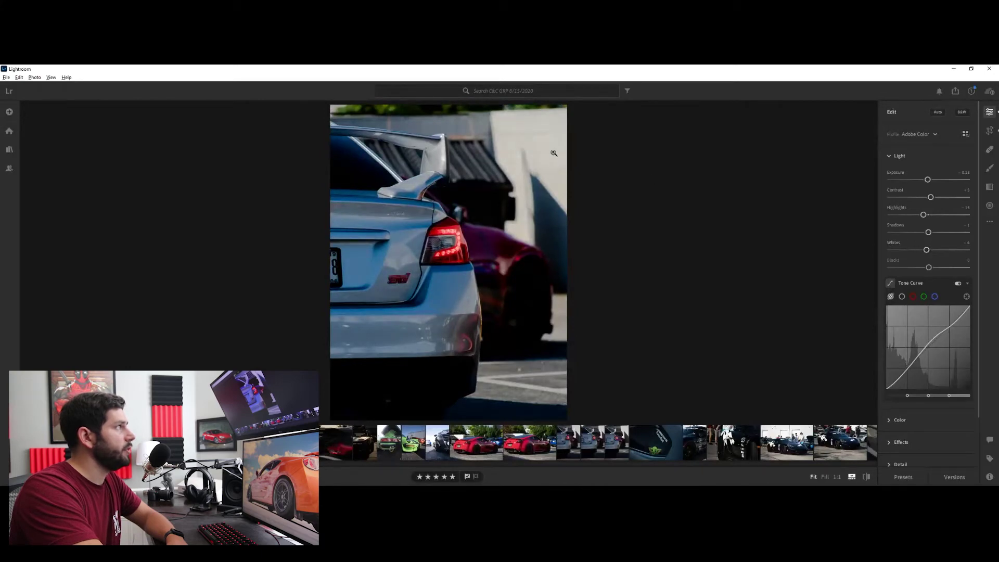
{"action": "left_click", "coordinate": [500, 133]}
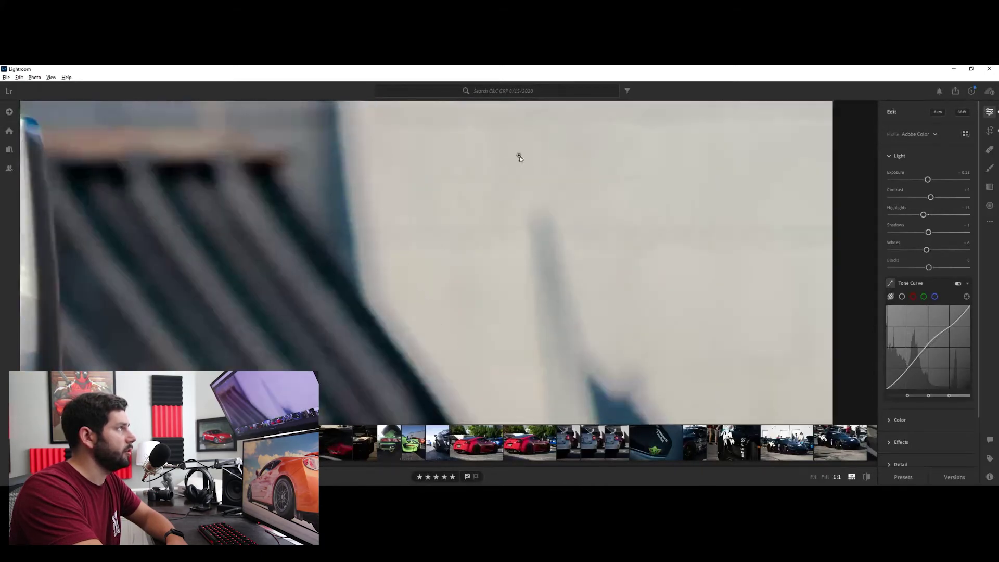
{"action": "left_click", "coordinate": [522, 152]}
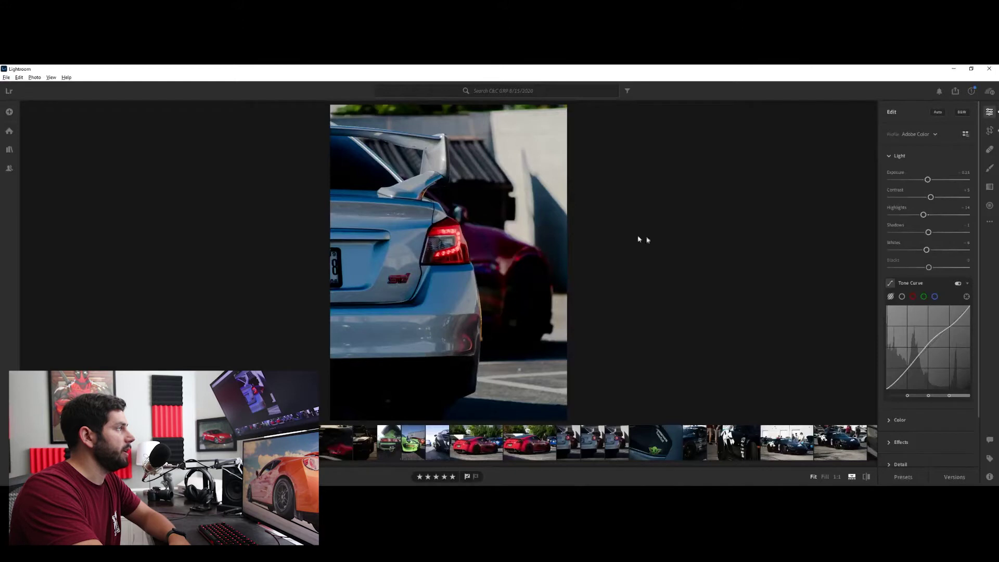
Step: Set Blacks to about +7 and collapse the Light panel
{"action": "left_click_drag", "start_coordinate": [930, 268], "coordinate": [907, 268]}
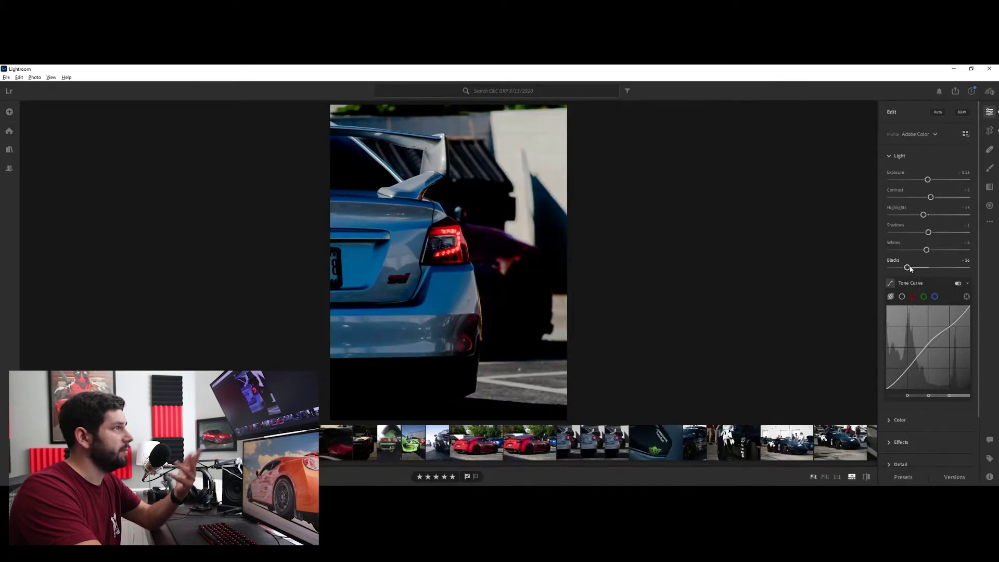
{"action": "left_click_drag", "start_coordinate": [908, 268], "coordinate": [932, 269]}
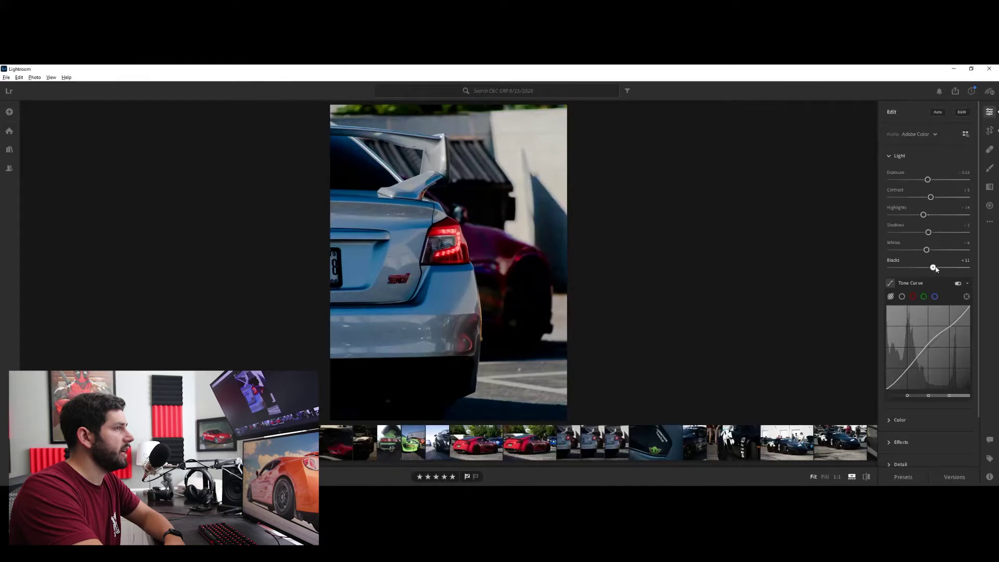
{"action": "left_click_drag", "start_coordinate": [936, 268], "coordinate": [931, 268]}
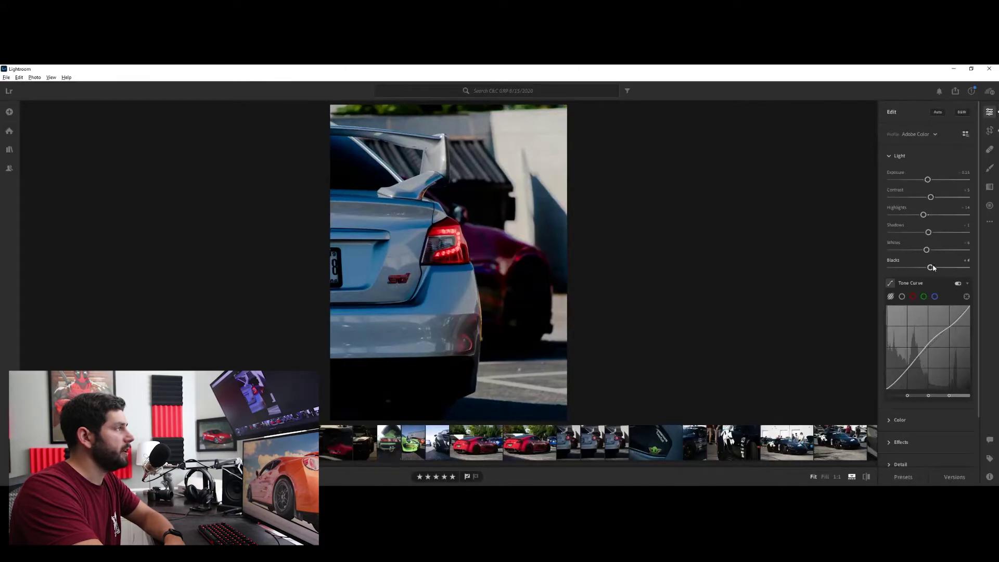
{"action": "left_click", "coordinate": [896, 157]}
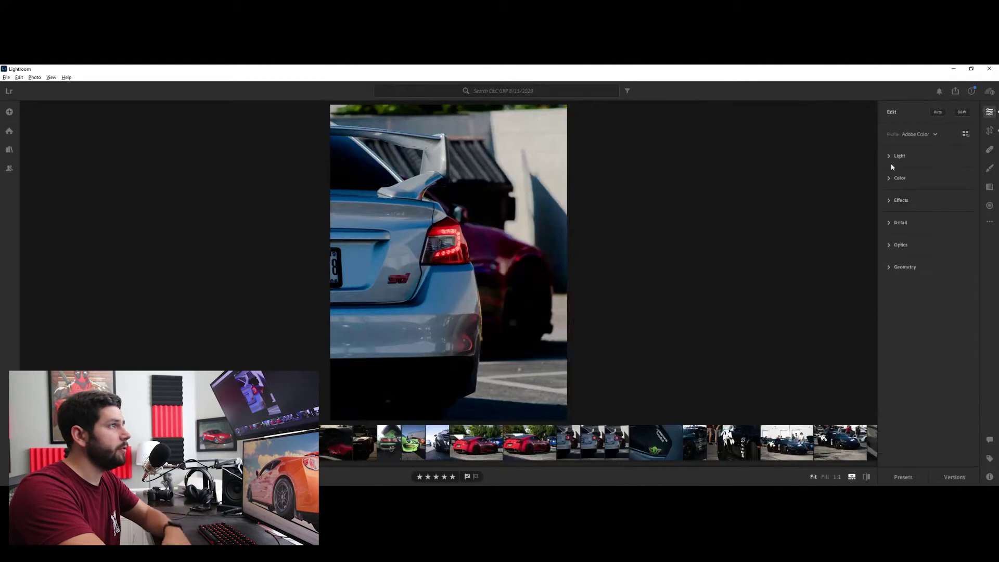
Step: Switch the photo's profile from Adobe Color to Adobe Standard in the Color panel
{"action": "left_click", "coordinate": [890, 180]}
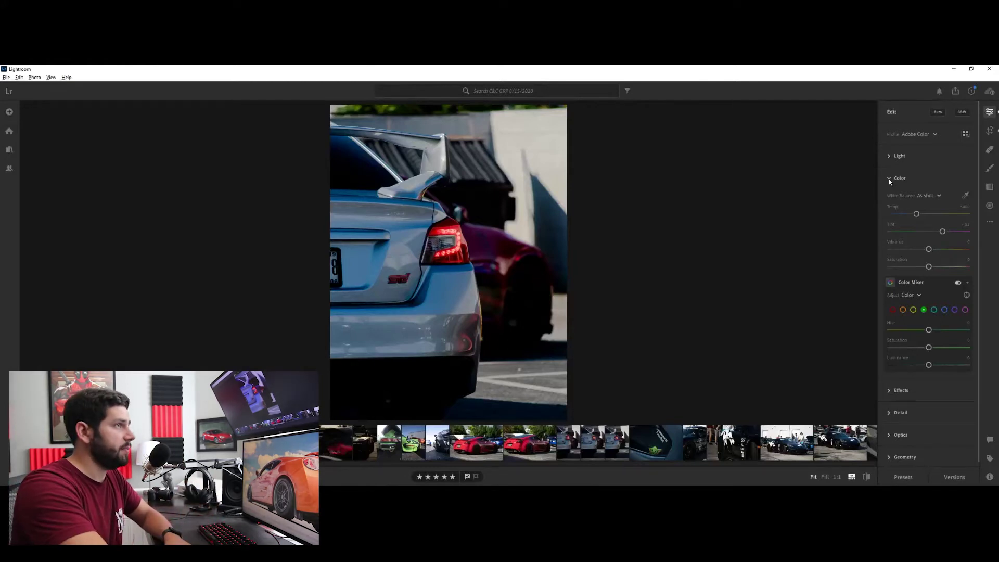
{"action": "left_click", "coordinate": [917, 135]}
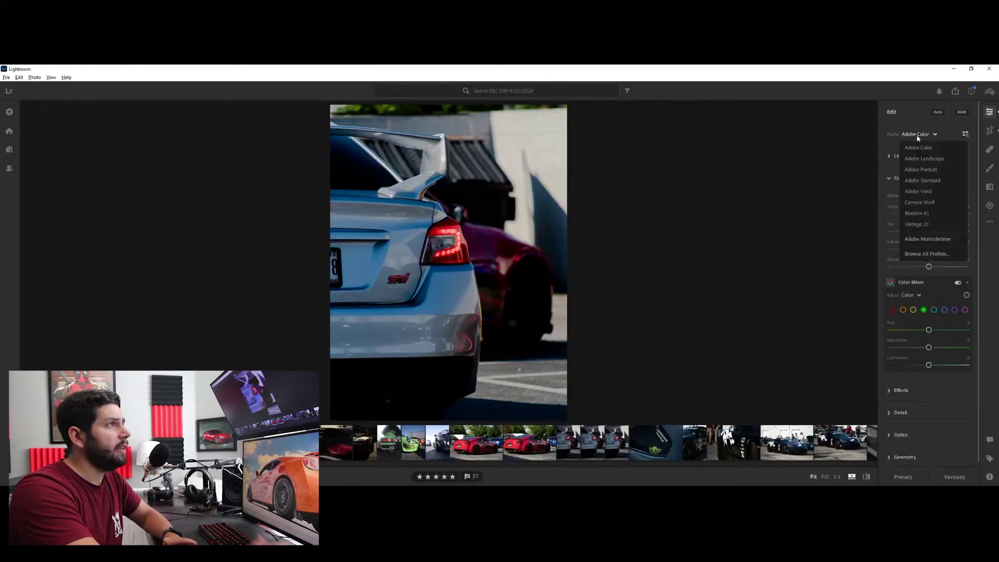
{"action": "left_click", "coordinate": [926, 182]}
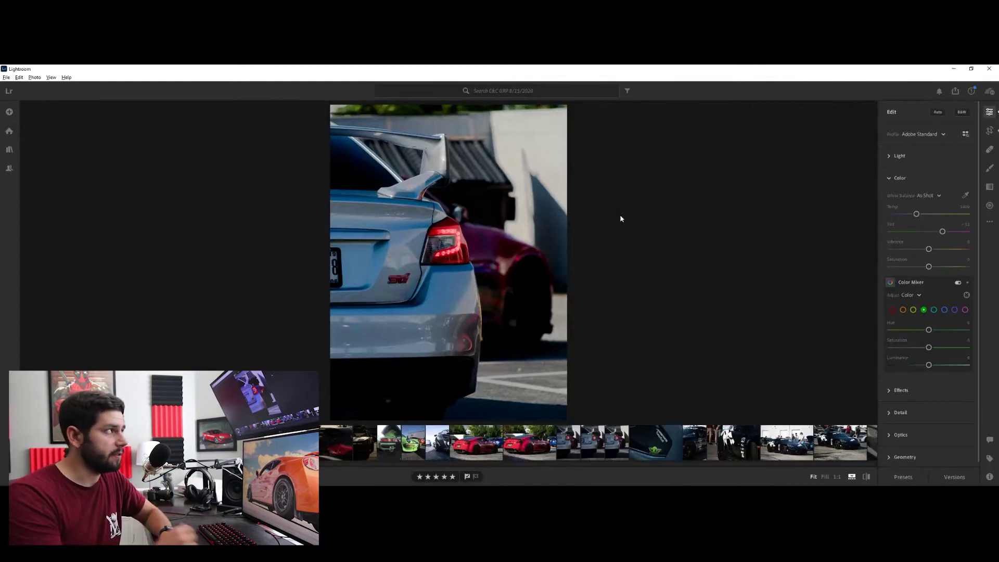
{"action": "left_click_drag", "start_coordinate": [392, 207], "coordinate": [541, 226]}
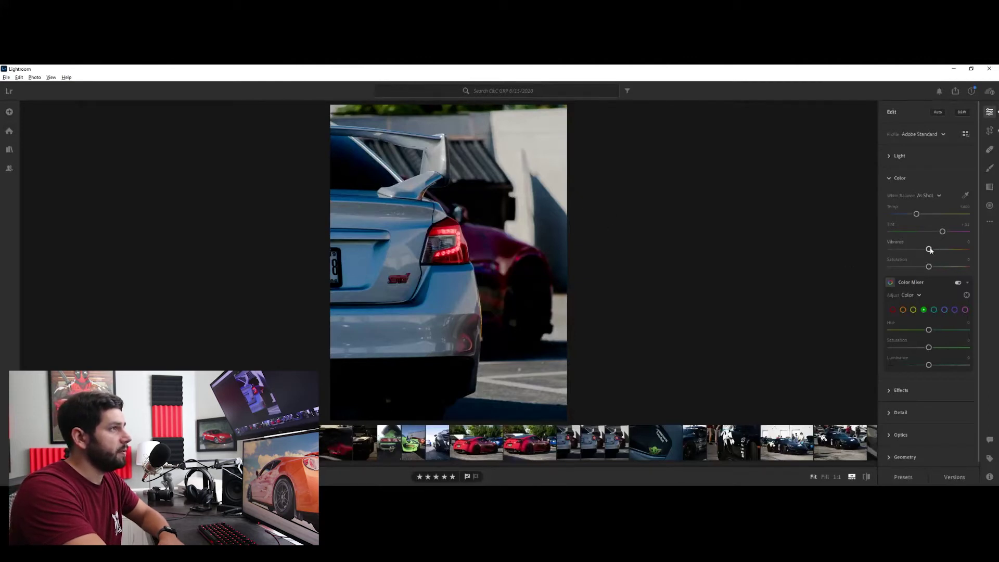
Step: Lower Vibrance to about -38, checking the taillight up close
{"action": "left_click_drag", "start_coordinate": [930, 250], "coordinate": [913, 252]}
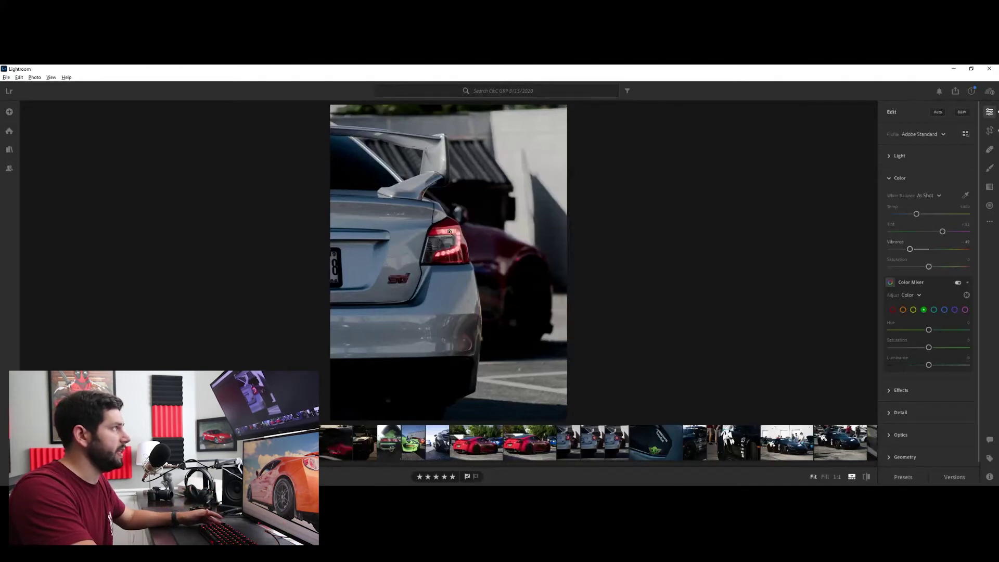
{"action": "left_click", "coordinate": [450, 231]}
{"action": "left_click", "coordinate": [432, 229]}
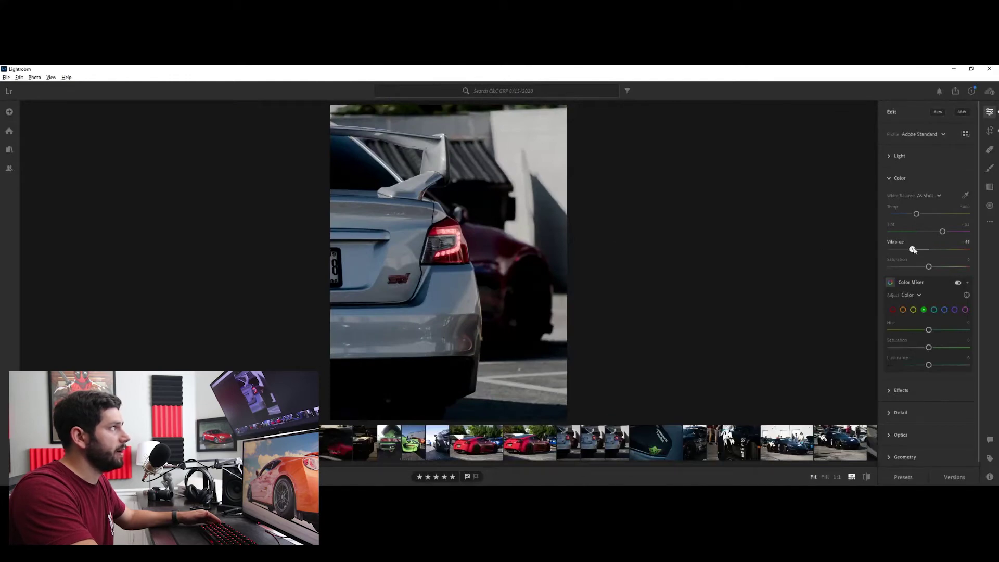
{"action": "left_click_drag", "start_coordinate": [916, 250], "coordinate": [919, 251]}
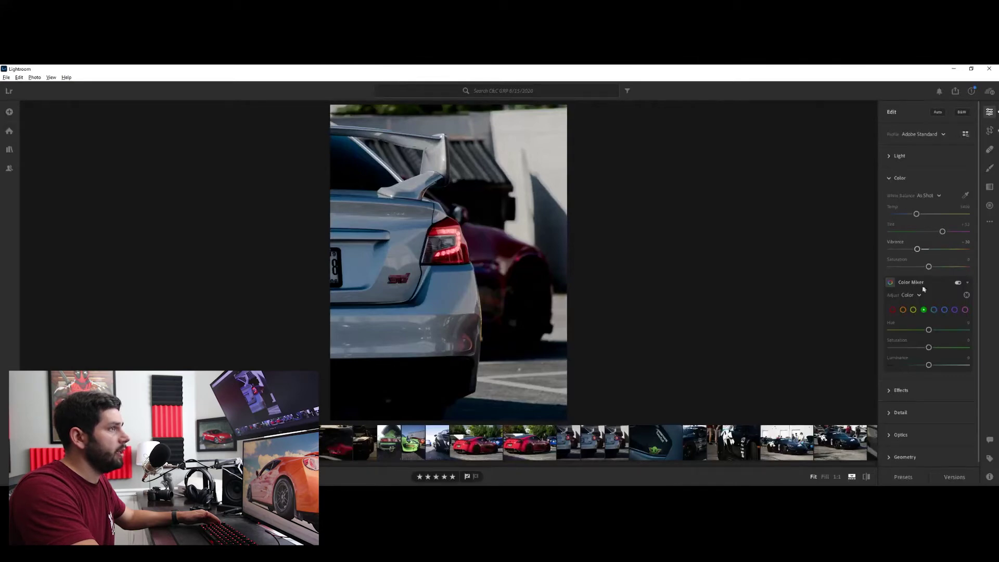
Step: Set the aqua saturation to -100 in the Color Mixer and keep aqua luminance at 0
{"action": "left_click", "coordinate": [934, 311]}
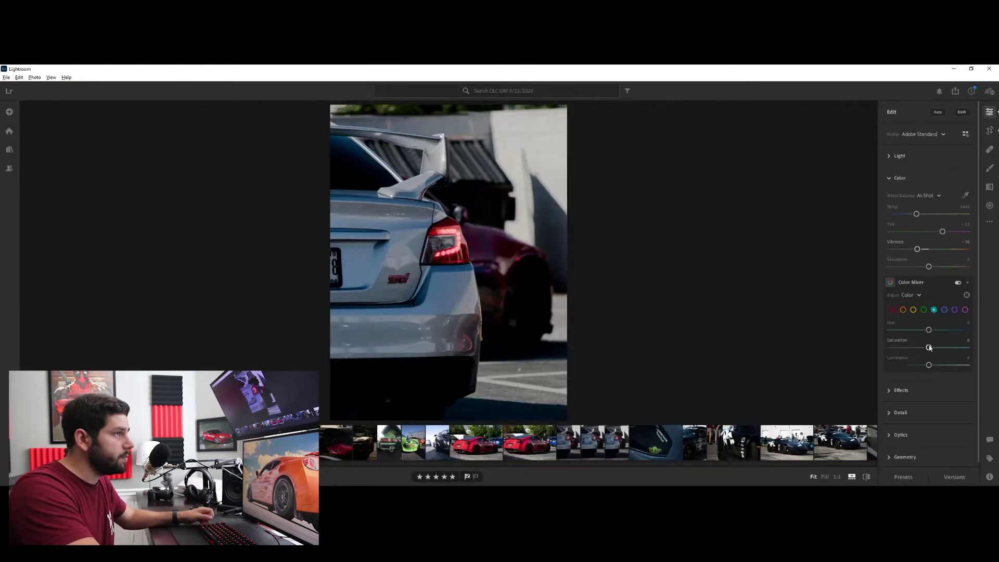
{"action": "left_click_drag", "start_coordinate": [929, 348], "coordinate": [823, 343]}
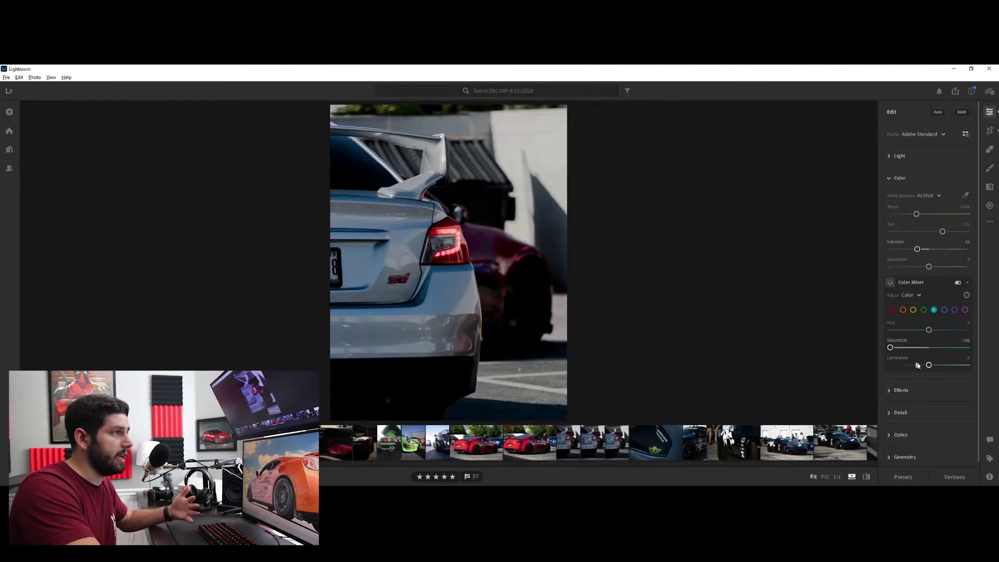
{"action": "mouse_move", "coordinate": [929, 367]}
{"action": "left_mouse_down"}
{"action": "mouse_move", "coordinate": [910, 366]}
{"action": "mouse_move", "coordinate": [966, 364]}
{"action": "mouse_move", "coordinate": [921, 366]}
{"action": "left_mouse_up"}
{"action": "double_click", "coordinate": [895, 359]}
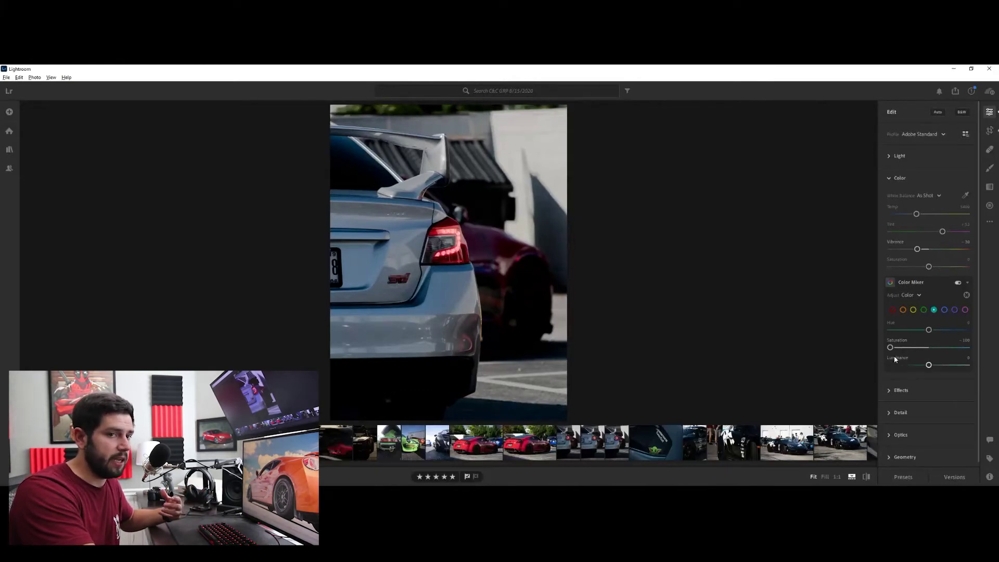
Step: Reduce the blue saturation to -30 in the Color Mixer, checking the rear wing at full size
{"action": "left_click", "coordinate": [945, 309]}
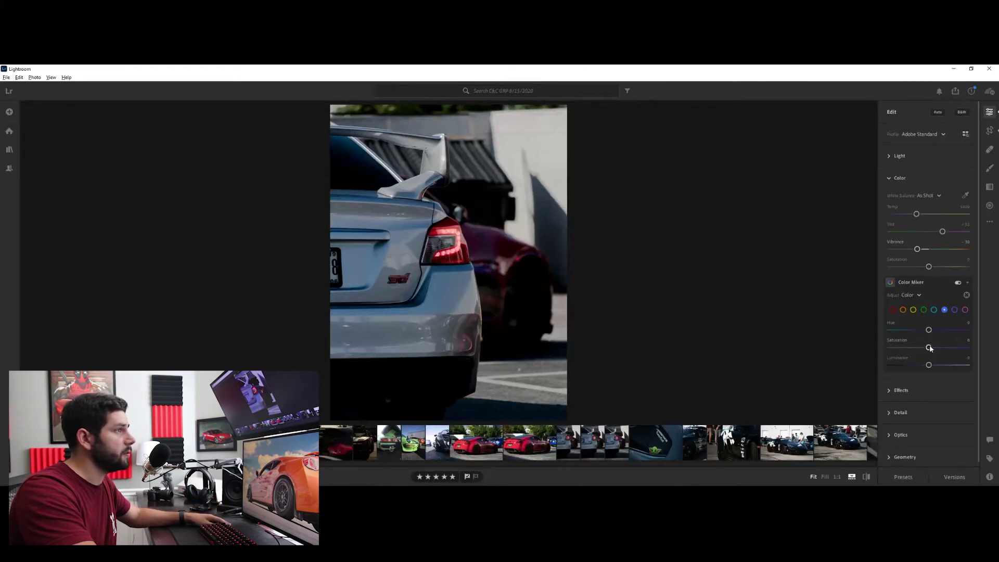
{"action": "left_click_drag", "start_coordinate": [930, 349], "coordinate": [919, 349]}
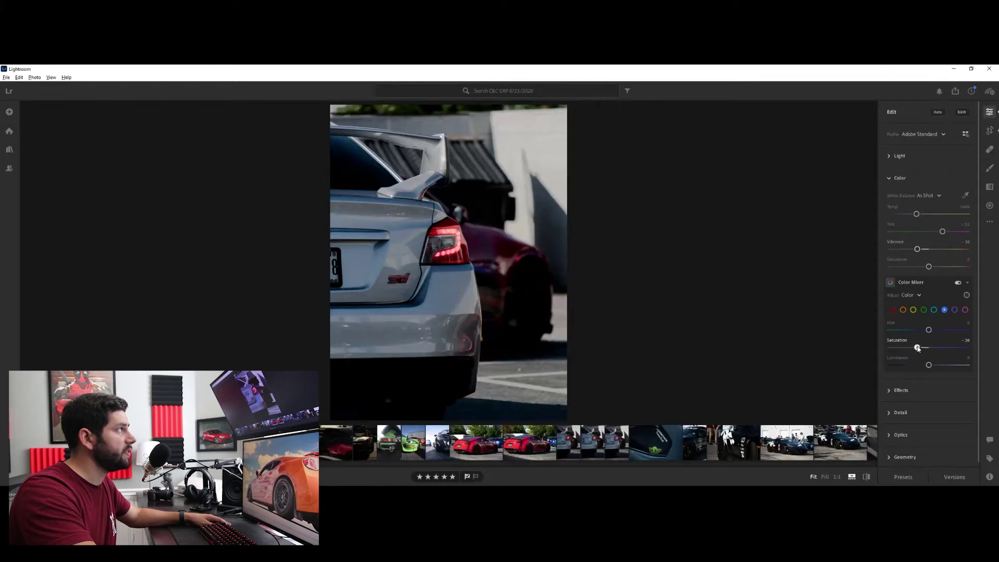
{"action": "left_click", "coordinate": [356, 133]}
{"action": "left_click_drag", "start_coordinate": [430, 130], "coordinate": [531, 156]}
{"action": "left_click", "coordinate": [530, 269]}
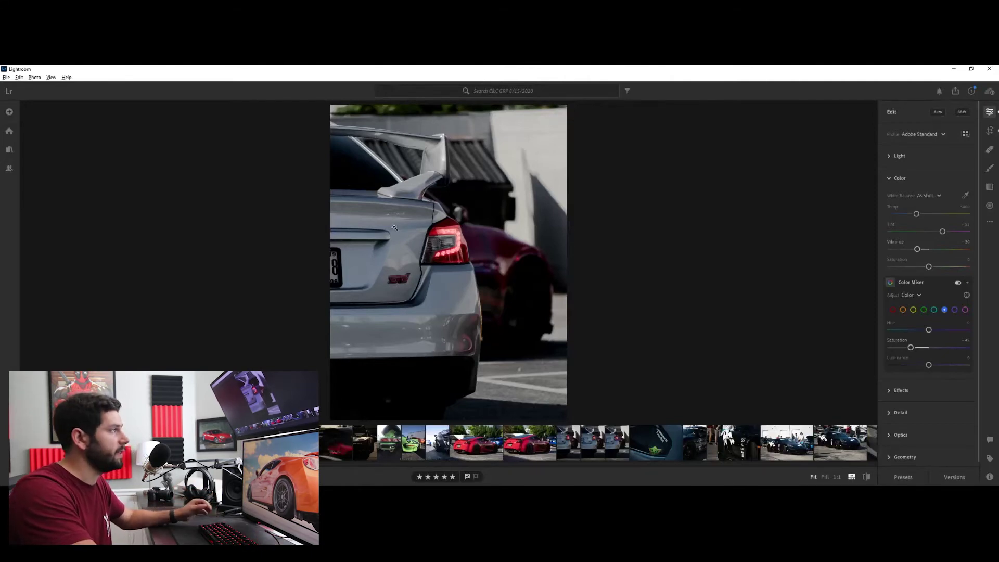
Step: Check the taillight at full size, return to Fit, and select the red swatch
{"action": "left_click", "coordinate": [464, 244]}
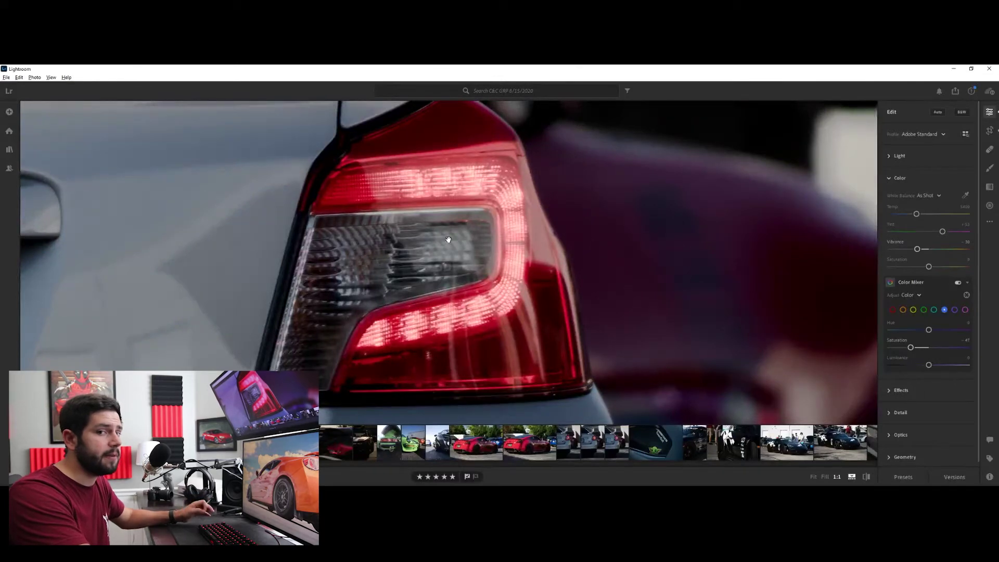
{"action": "left_click", "coordinate": [448, 239]}
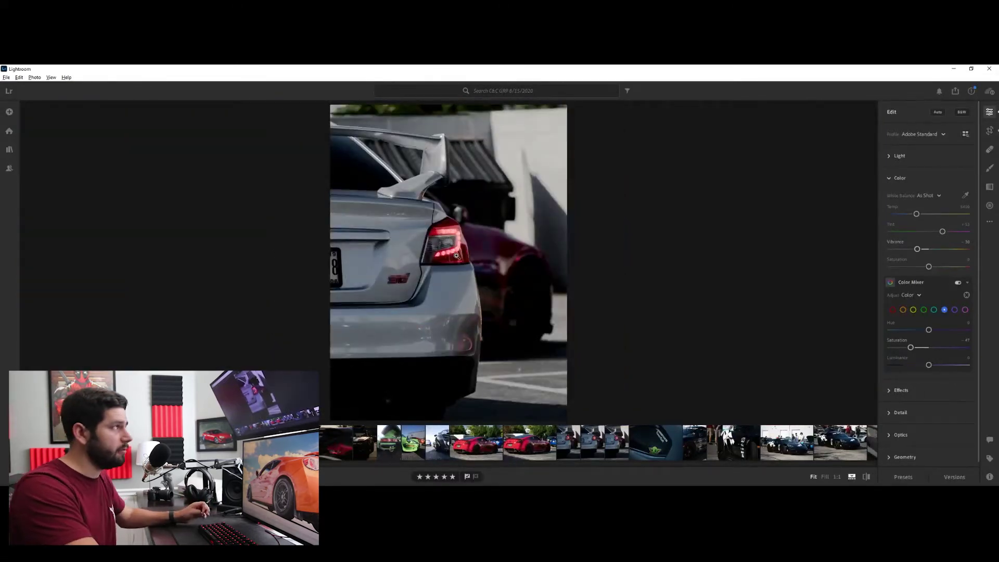
{"action": "left_click", "coordinate": [469, 270]}
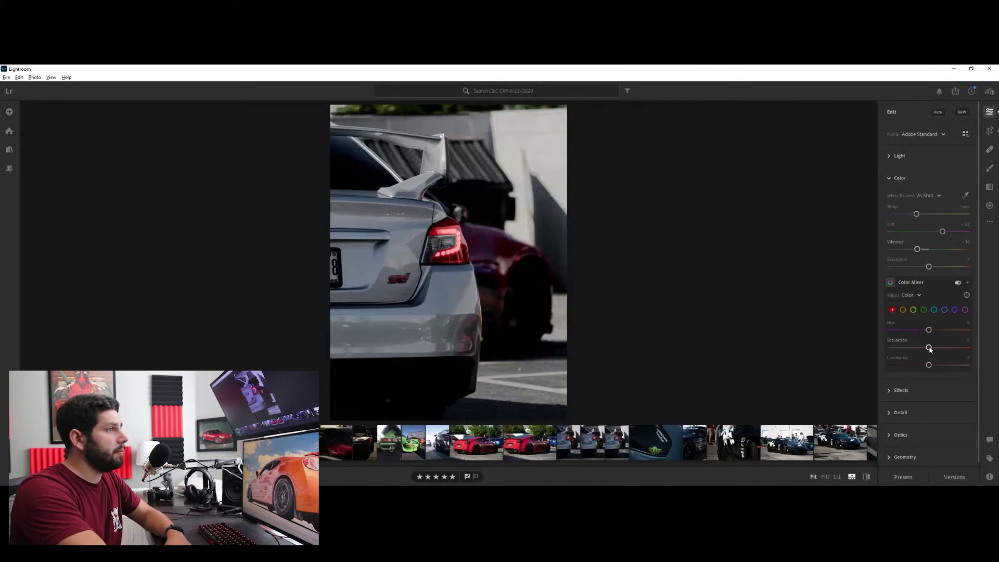
Step: Reset red luminance to 0 and settle red saturation at about -17 to soften the taillight
{"action": "left_click_drag", "start_coordinate": [929, 347], "coordinate": [921, 349]}
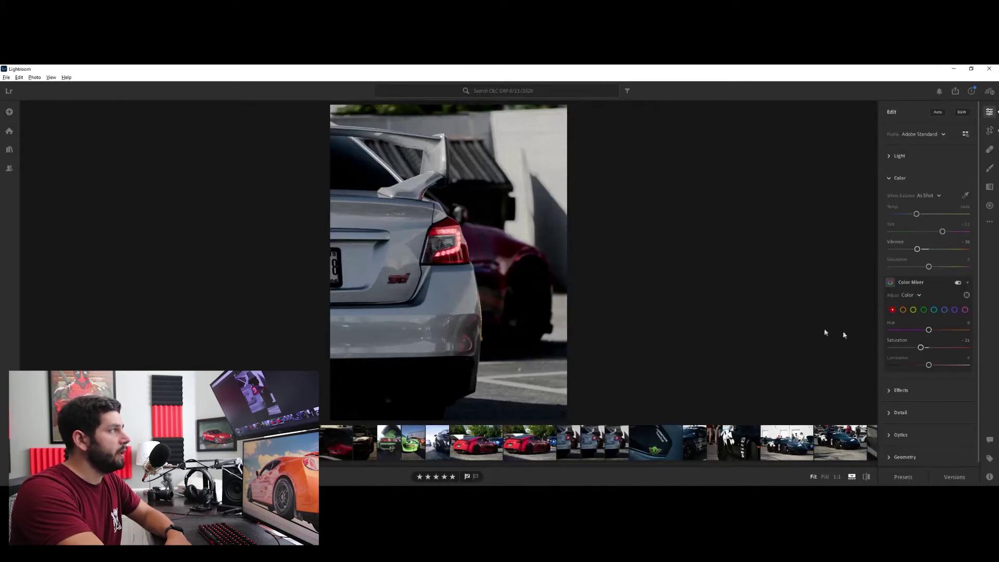
{"action": "left_click_drag", "start_coordinate": [929, 365], "coordinate": [888, 347]}
{"action": "double_click", "coordinate": [897, 361]}
{"action": "left_click", "coordinate": [520, 254]}
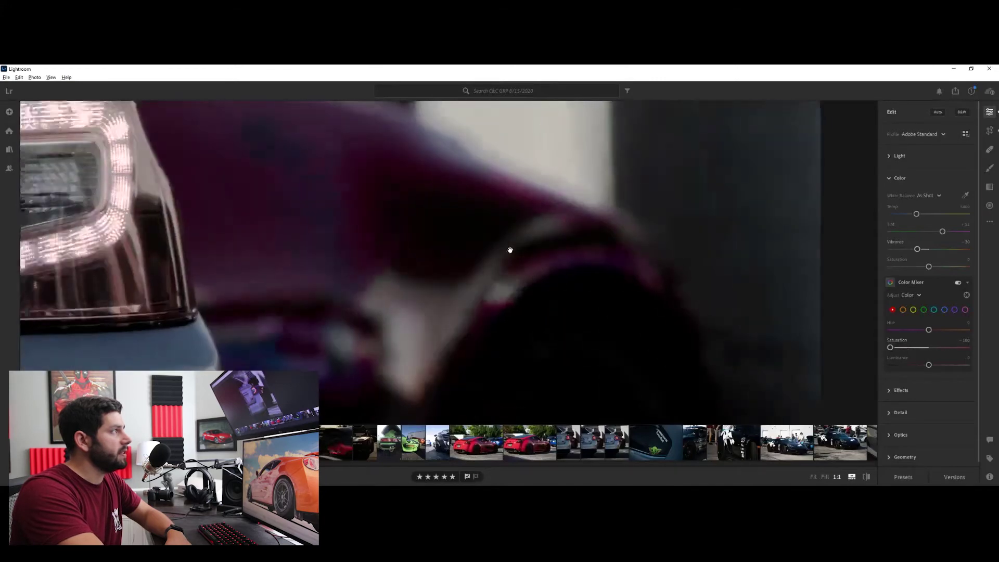
{"action": "left_click_drag", "start_coordinate": [891, 347], "coordinate": [936, 347]}
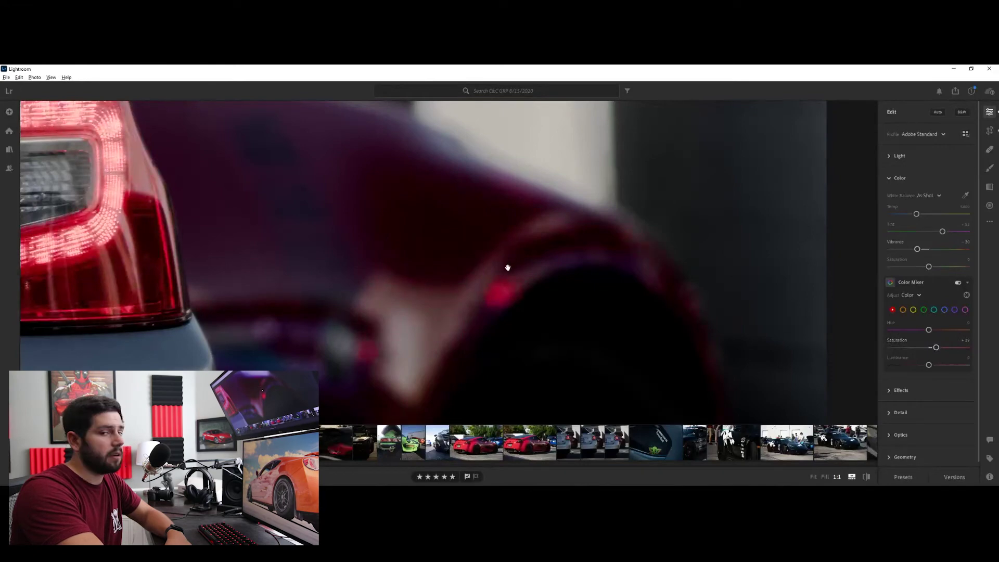
{"action": "left_click_drag", "start_coordinate": [893, 347], "coordinate": [925, 349]}
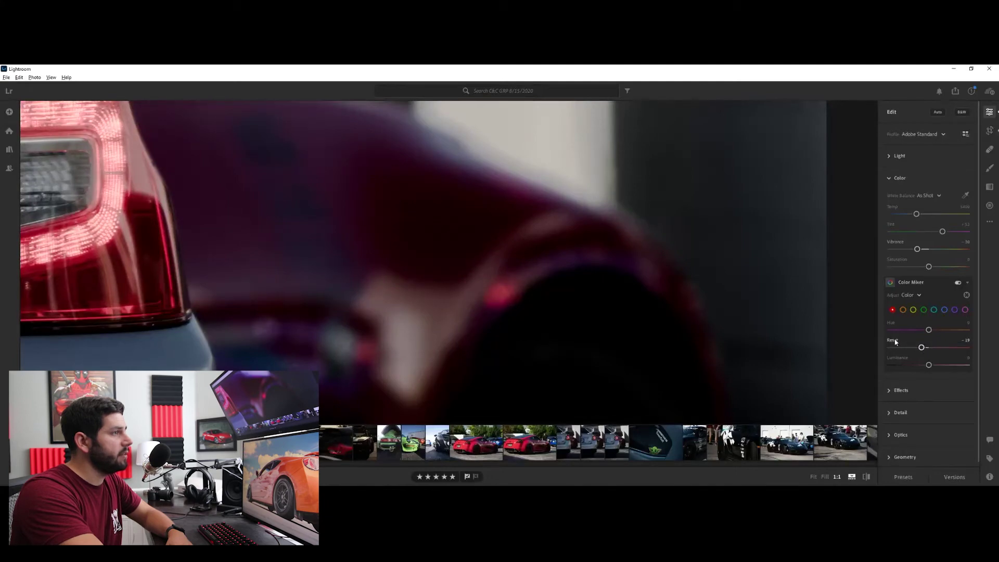
{"action": "left_click_drag", "start_coordinate": [923, 349], "coordinate": [924, 348]}
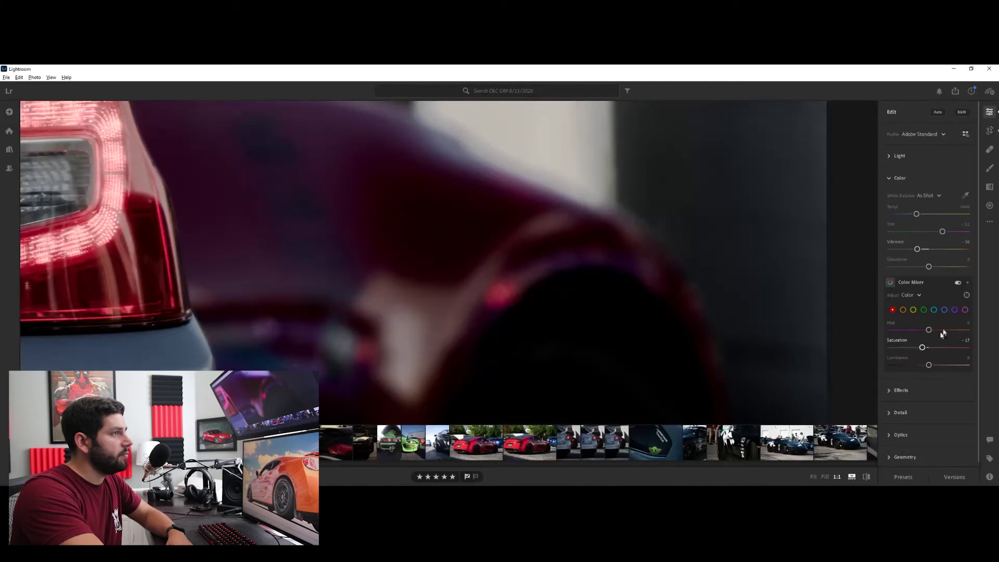
{"action": "left_click", "coordinate": [955, 310]}
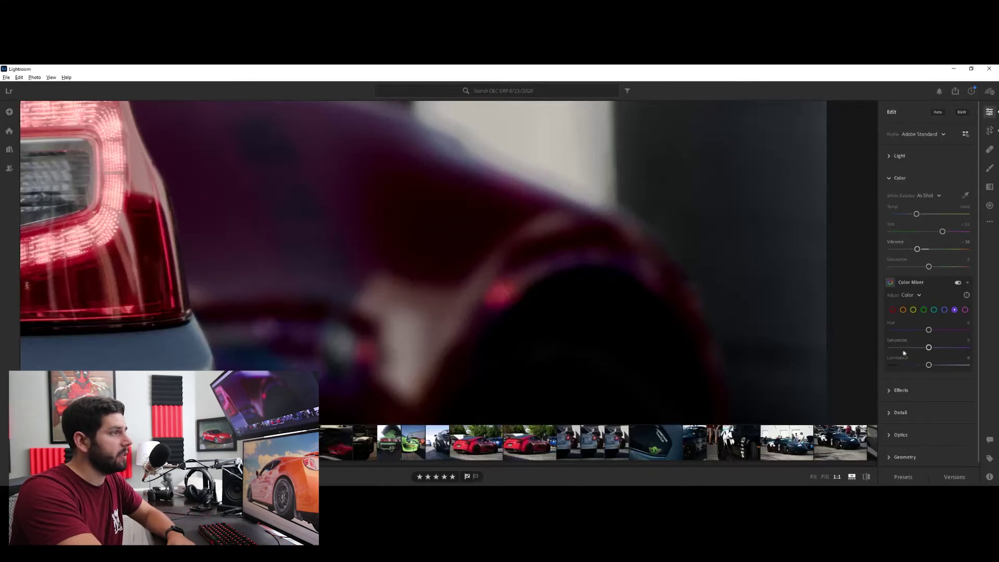
Step: Lower the purple saturation to about -14
{"action": "mouse_move", "coordinate": [929, 348]}
{"action": "left_mouse_down"}
{"action": "mouse_move", "coordinate": [899, 348]}
{"action": "mouse_move", "coordinate": [951, 354]}
{"action": "mouse_move", "coordinate": [925, 348]}
{"action": "left_mouse_up"}
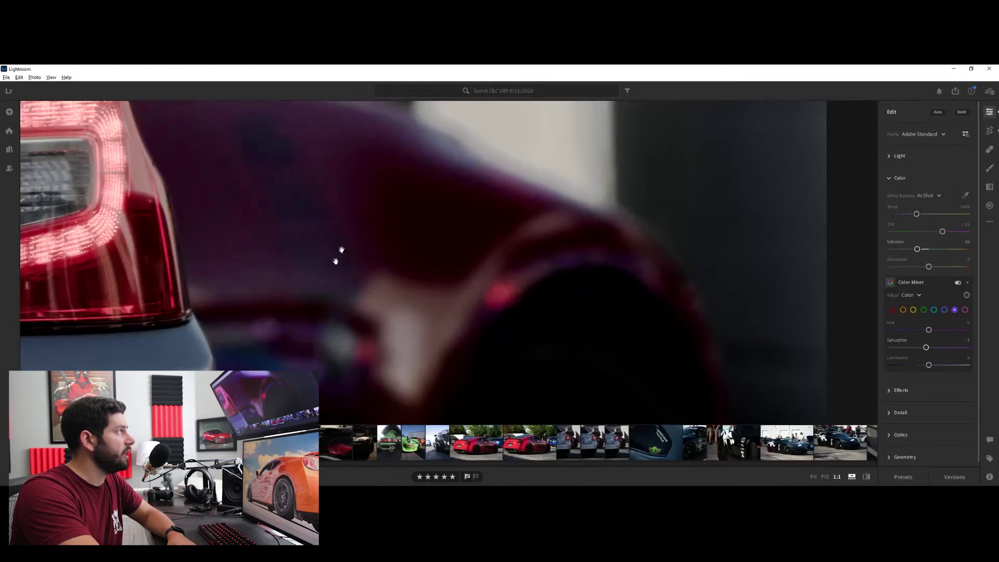
{"action": "left_click_drag", "start_coordinate": [925, 348], "coordinate": [890, 348]}
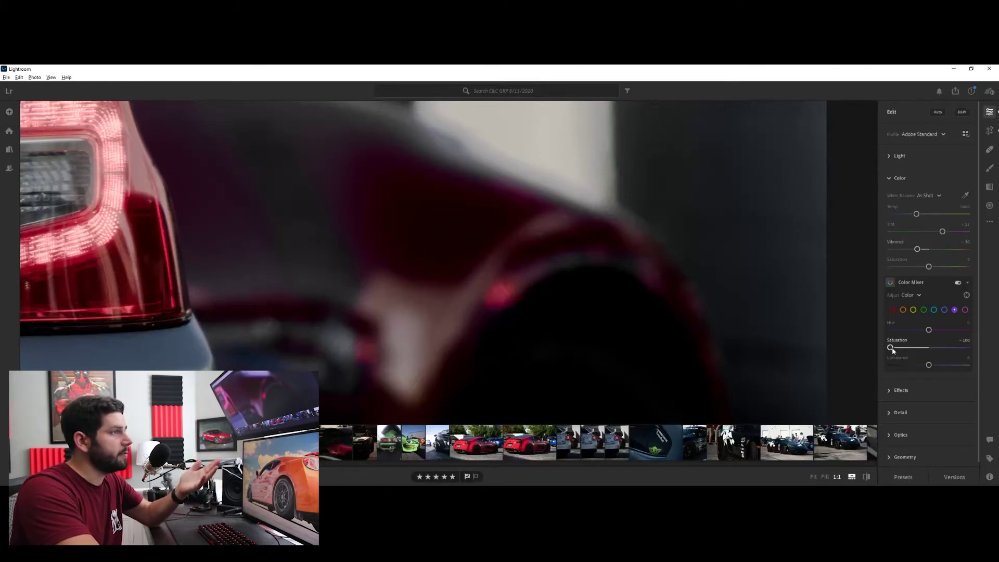
{"action": "left_click_drag", "start_coordinate": [892, 347], "coordinate": [922, 347]}
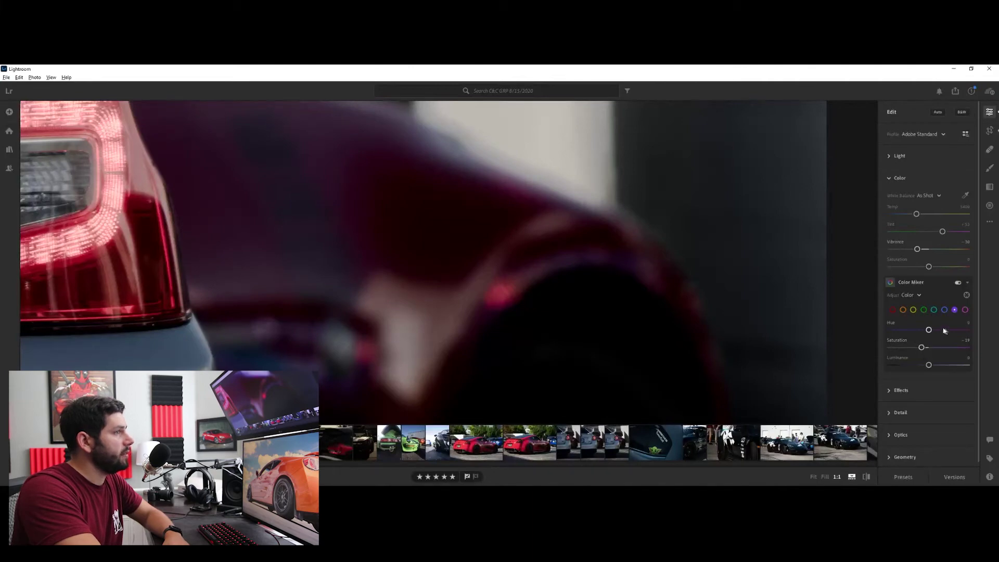
Step: Desaturate the magenta tones and refine purple saturation to -16, checking at 1:1 and full view
{"action": "left_click", "coordinate": [966, 311]}
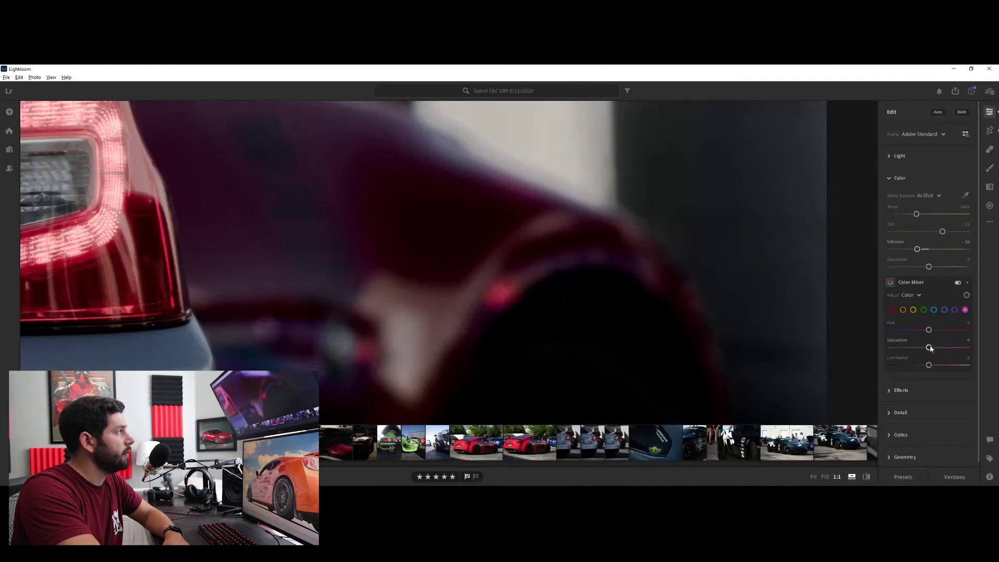
{"action": "left_click_drag", "start_coordinate": [931, 348], "coordinate": [890, 347]}
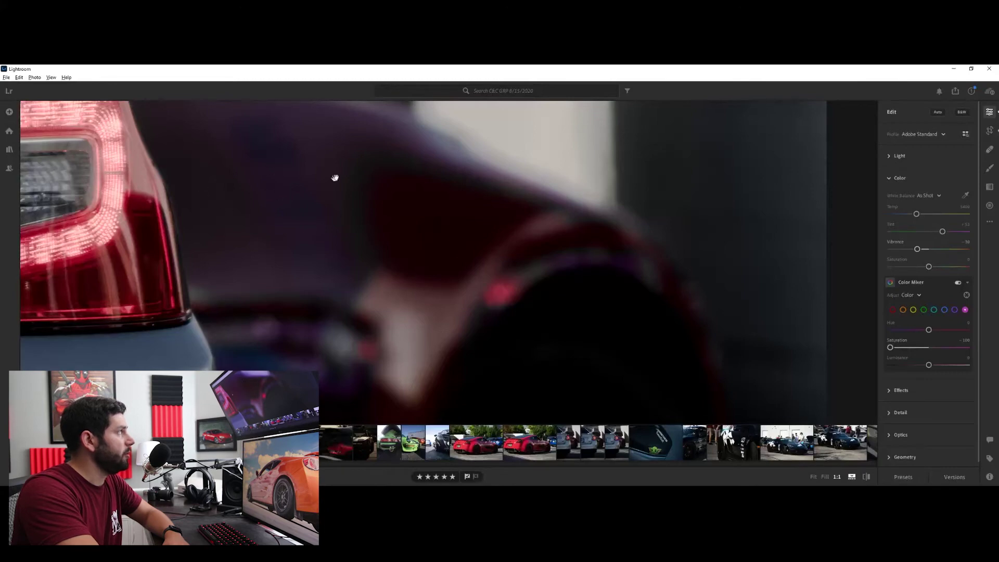
{"action": "left_click", "coordinate": [484, 248]}
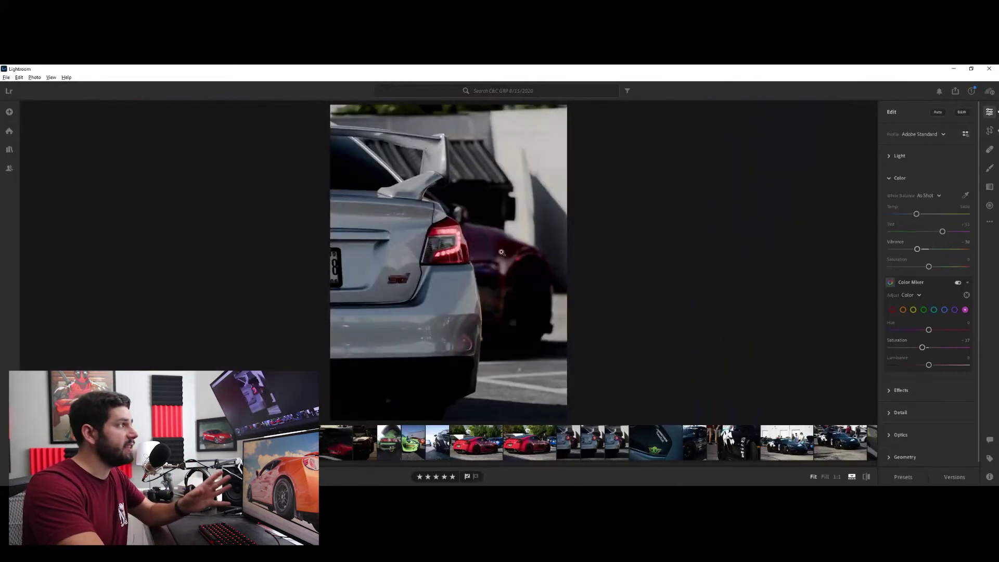
{"action": "left_click", "coordinate": [501, 252]}
{"action": "left_click", "coordinate": [955, 310]}
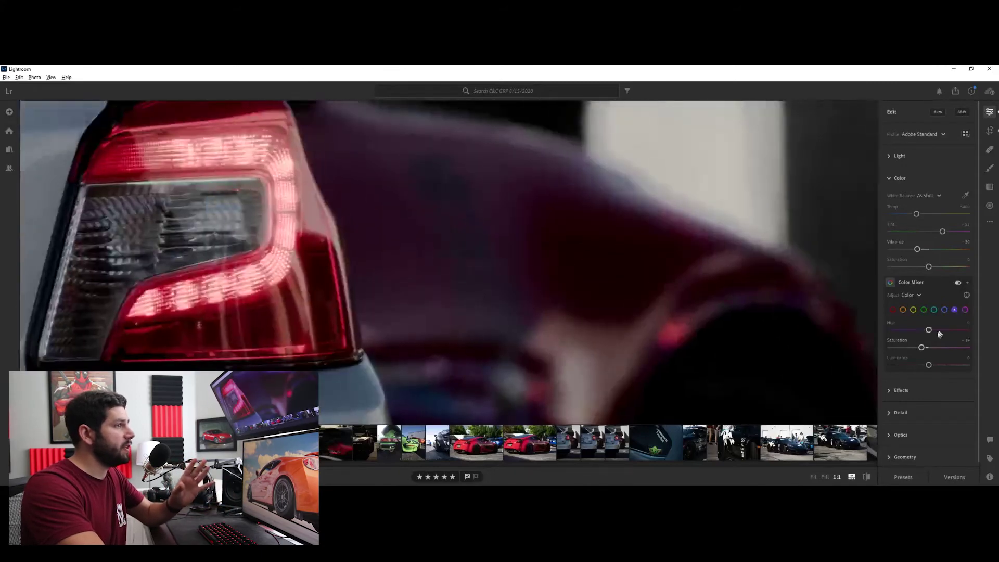
{"action": "left_click_drag", "start_coordinate": [921, 346], "coordinate": [923, 350]}
{"action": "left_click", "coordinate": [641, 266]}
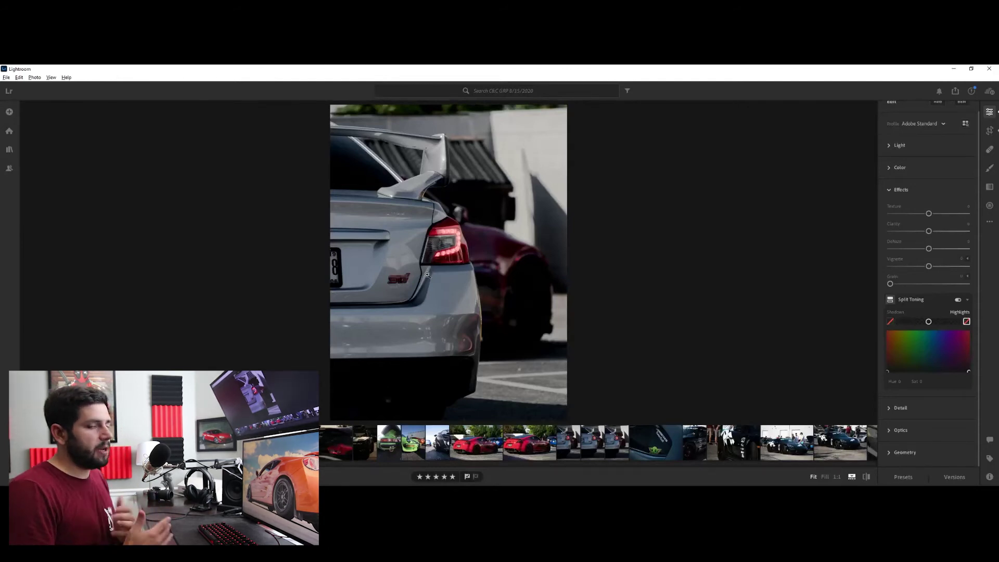
{"action": "left_click", "coordinate": [422, 210]}
Step: Raise Clarity to about +21 and Dehaze to +18 in the Effects panel
{"action": "left_click", "coordinate": [423, 216]}
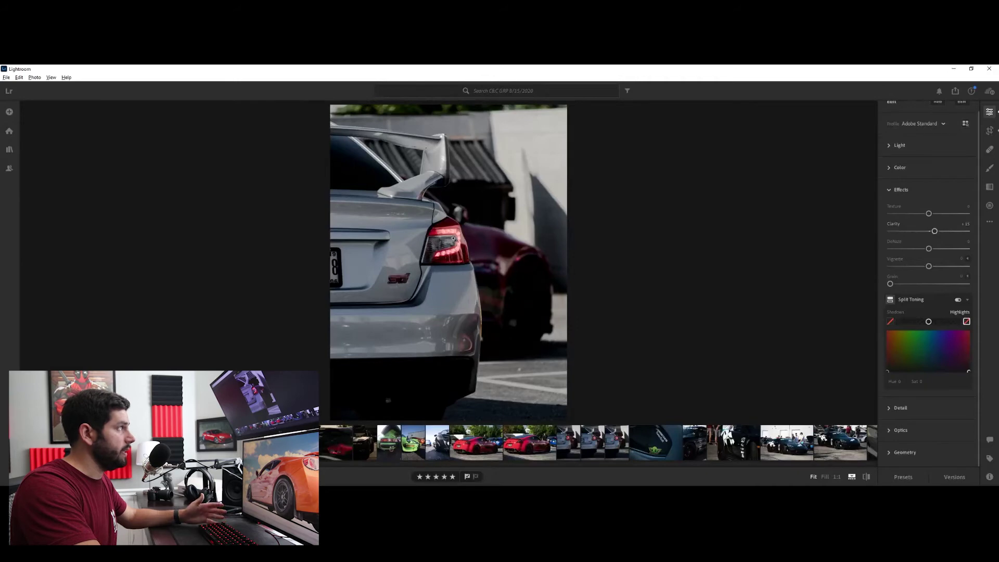
{"action": "left_click", "coordinate": [455, 239]}
{"action": "left_click", "coordinate": [455, 240]}
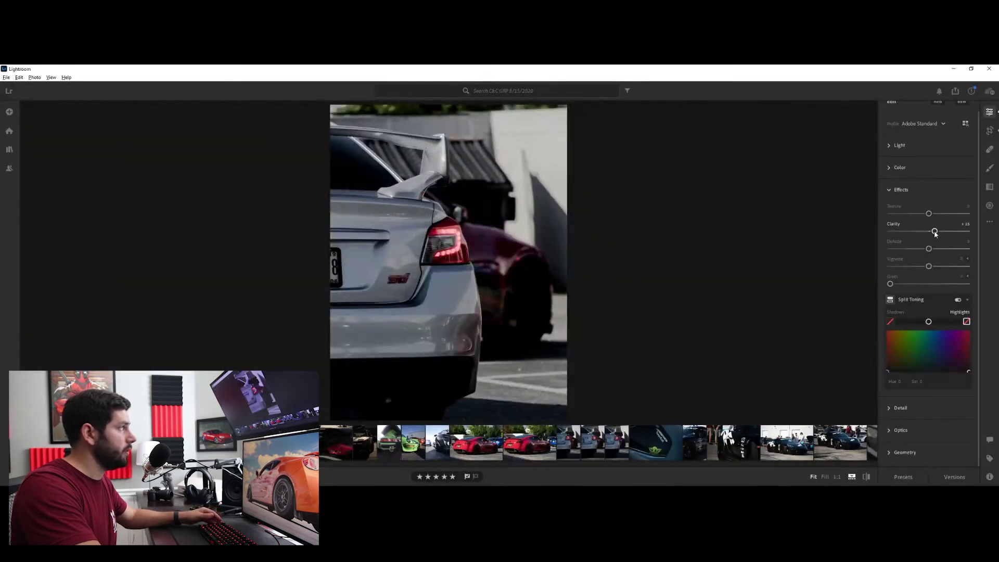
{"action": "left_click_drag", "start_coordinate": [935, 231], "coordinate": [969, 231]}
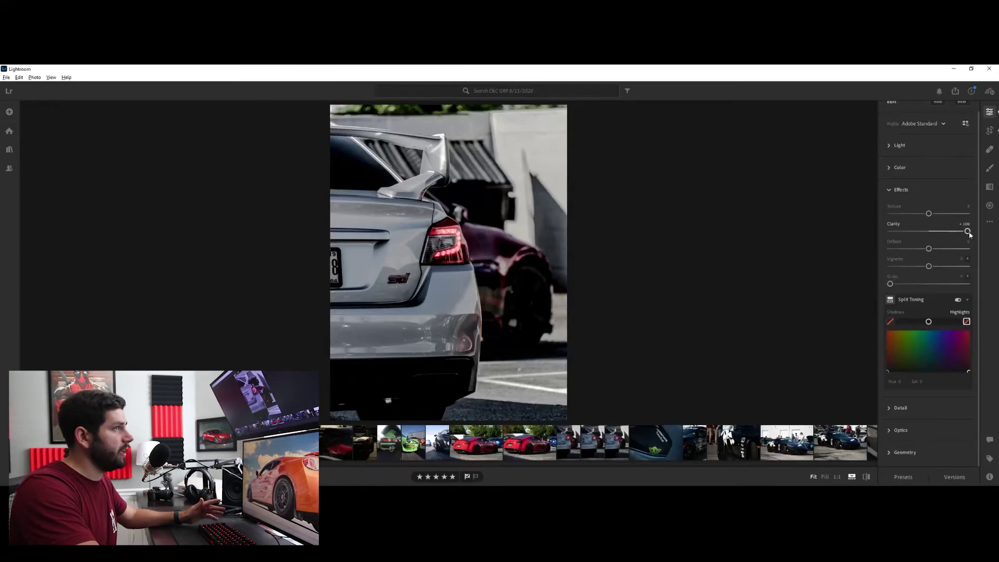
{"action": "left_click_drag", "start_coordinate": [968, 231], "coordinate": [944, 232]}
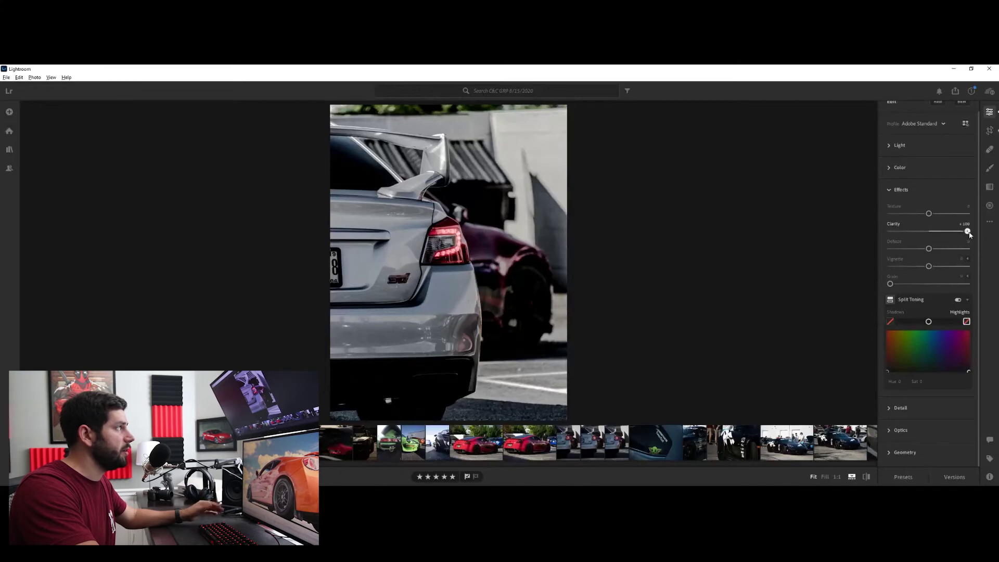
{"action": "right_click", "coordinate": [946, 232]}
{"action": "left_click", "coordinate": [948, 230]}
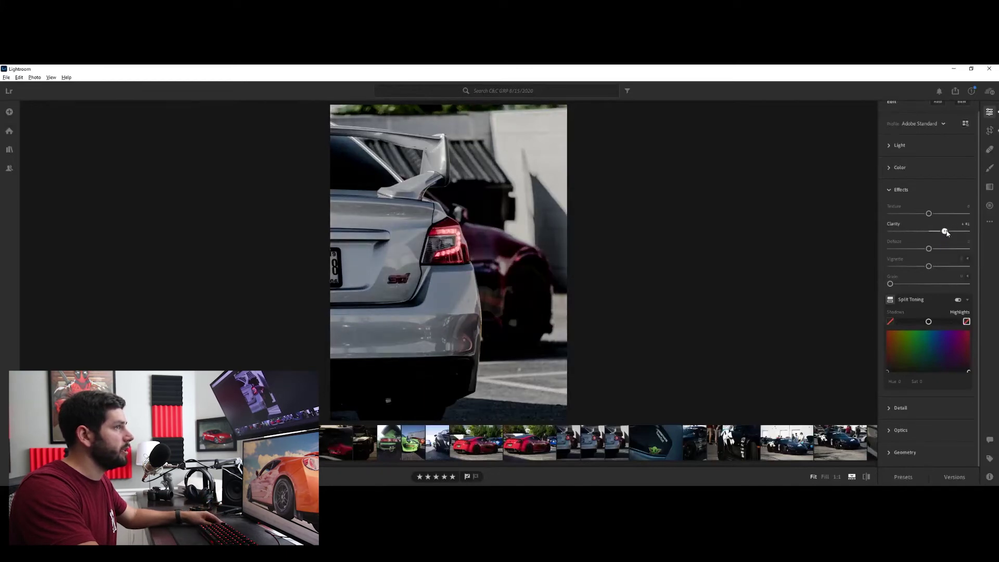
{"action": "left_click_drag", "start_coordinate": [947, 233], "coordinate": [940, 234]}
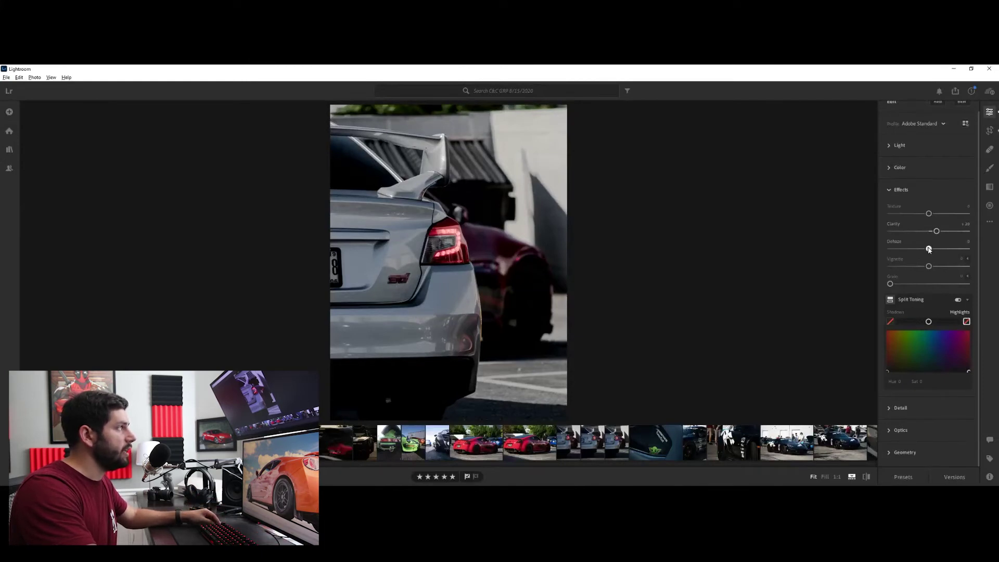
{"action": "left_click_drag", "start_coordinate": [929, 250], "coordinate": [936, 250]}
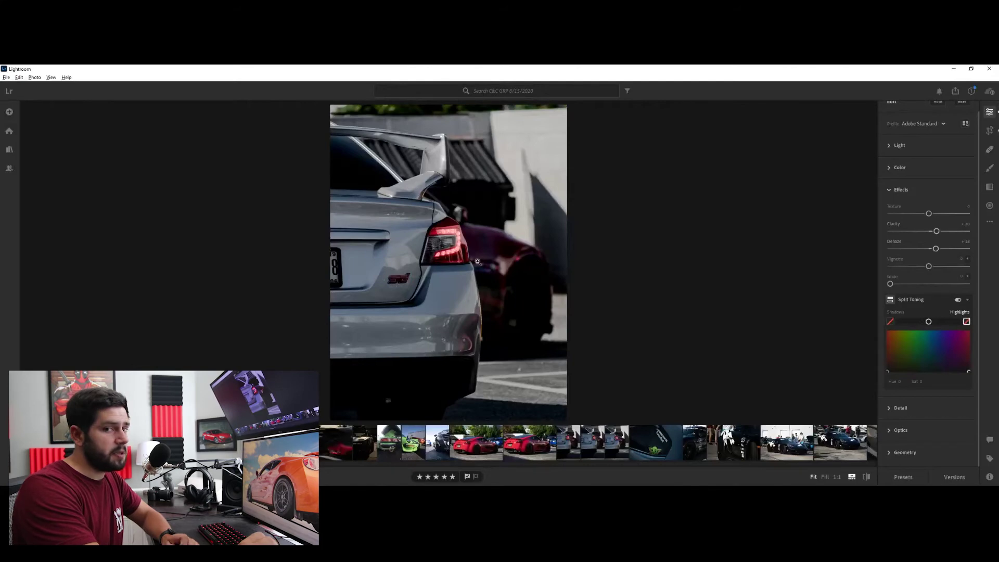
{"action": "left_click", "coordinate": [900, 189]}
Step: Raise Detail sharpening to about 53, checking the trunk edge and taillight at 1:1
{"action": "left_click", "coordinate": [896, 223]}
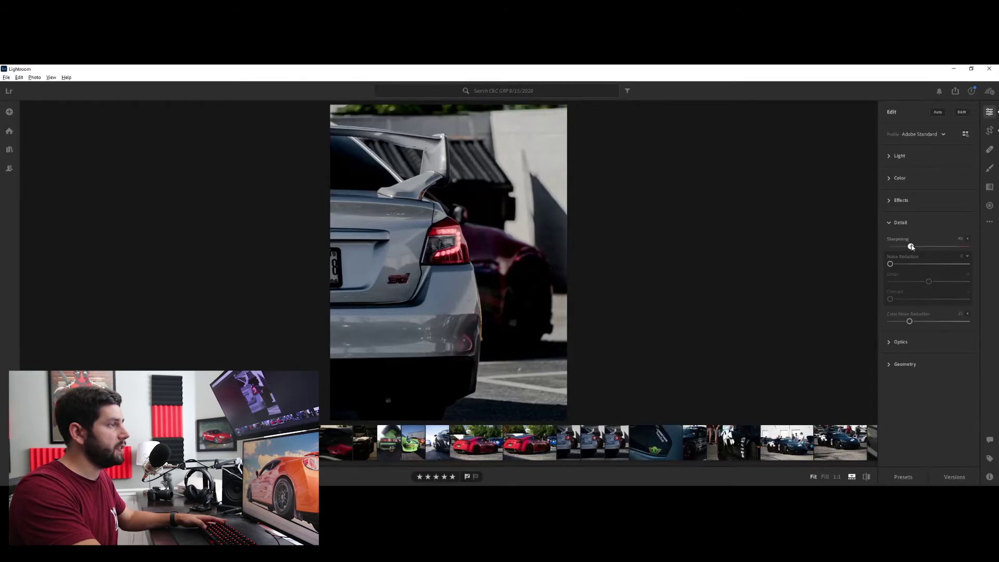
{"action": "mouse_move", "coordinate": [911, 246]}
{"action": "left_mouse_down"}
{"action": "mouse_move", "coordinate": [890, 243]}
{"action": "mouse_move", "coordinate": [920, 244]}
{"action": "left_mouse_up"}
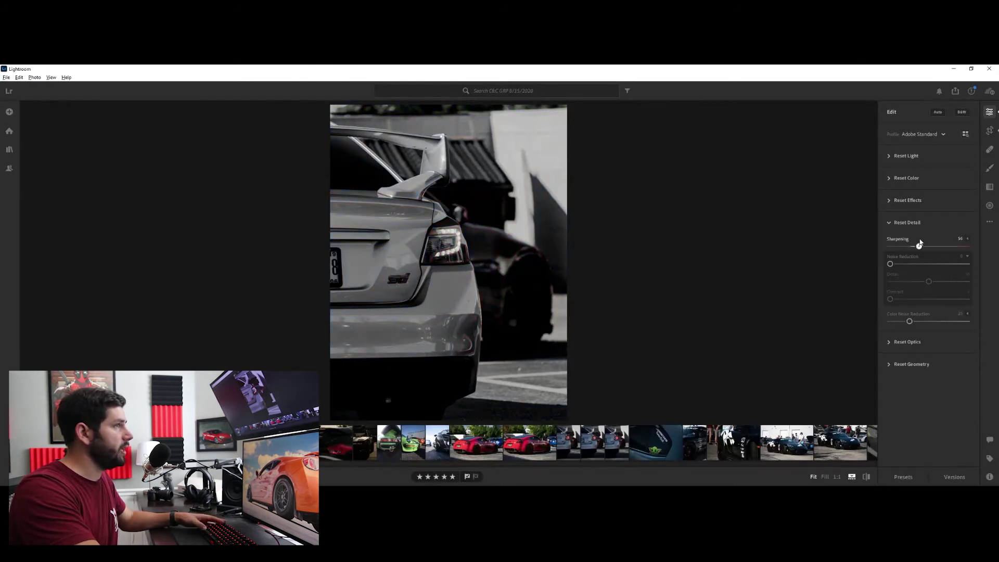
{"action": "left_click_drag", "start_coordinate": [920, 243], "coordinate": [920, 243]}
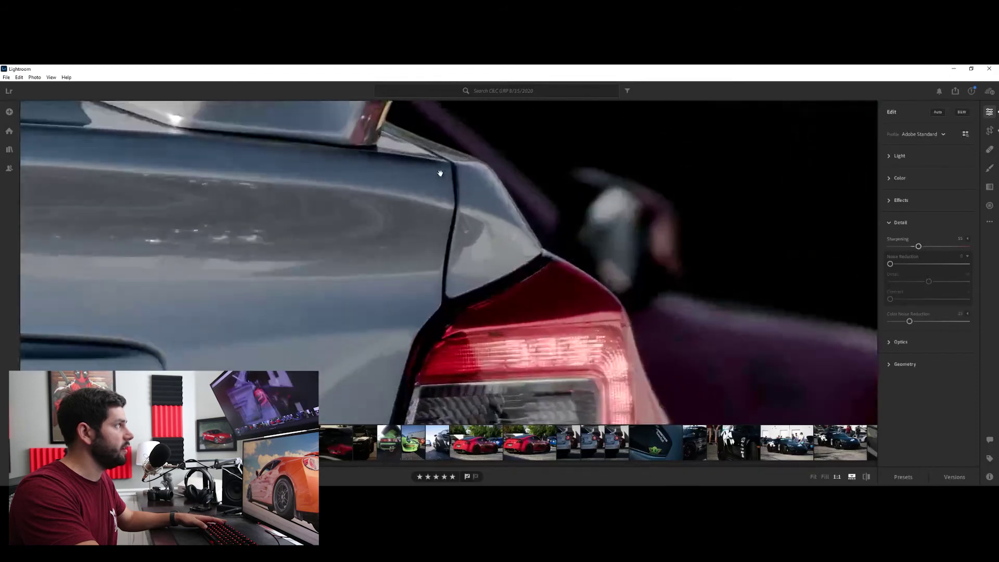
{"action": "left_click", "coordinate": [432, 202]}
{"action": "left_click", "coordinate": [404, 192]}
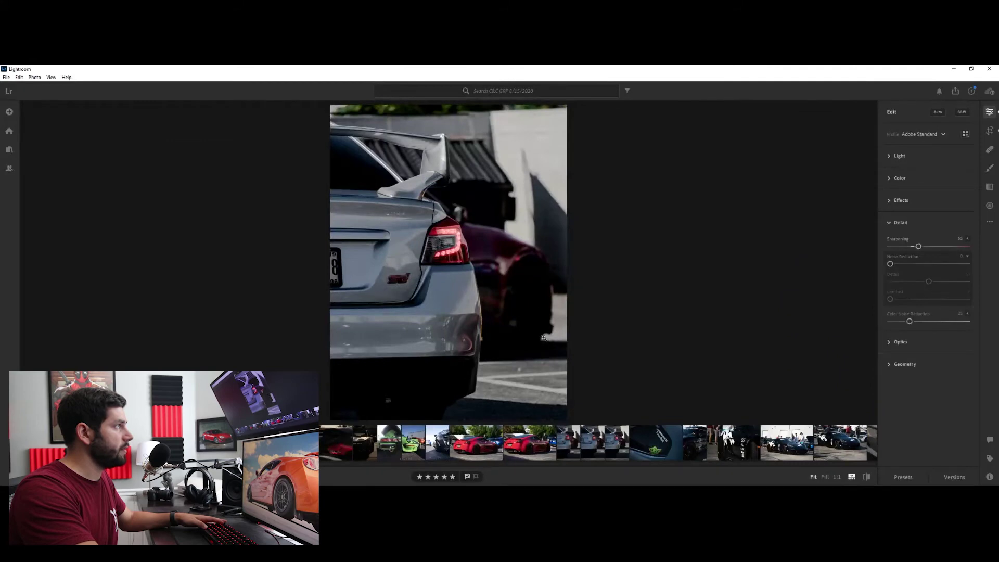
{"action": "left_click", "coordinate": [468, 241]}
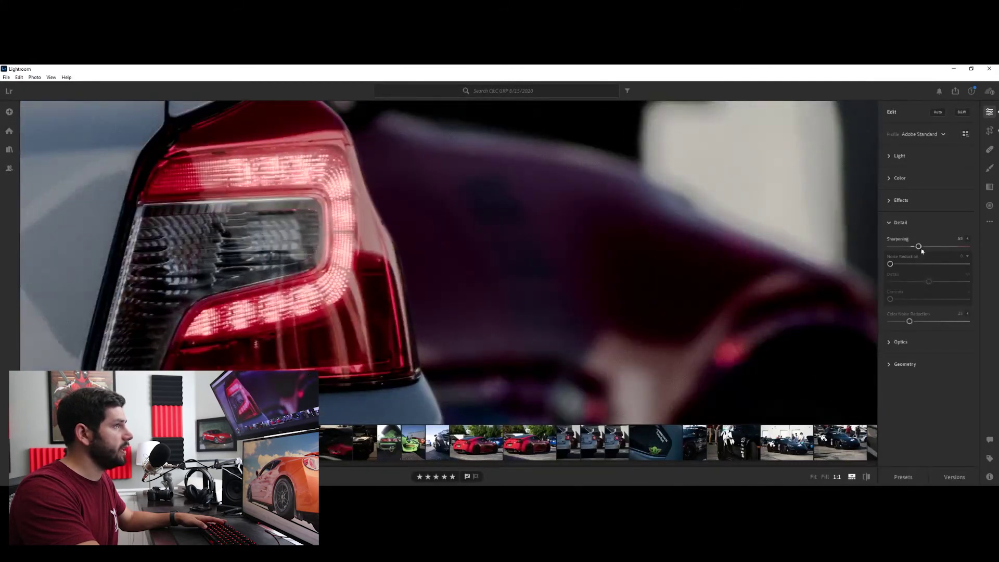
{"action": "mouse_move", "coordinate": [919, 248]}
{"action": "left_mouse_down"}
{"action": "mouse_move", "coordinate": [891, 247]}
{"action": "mouse_move", "coordinate": [929, 246]}
{"action": "left_mouse_up"}
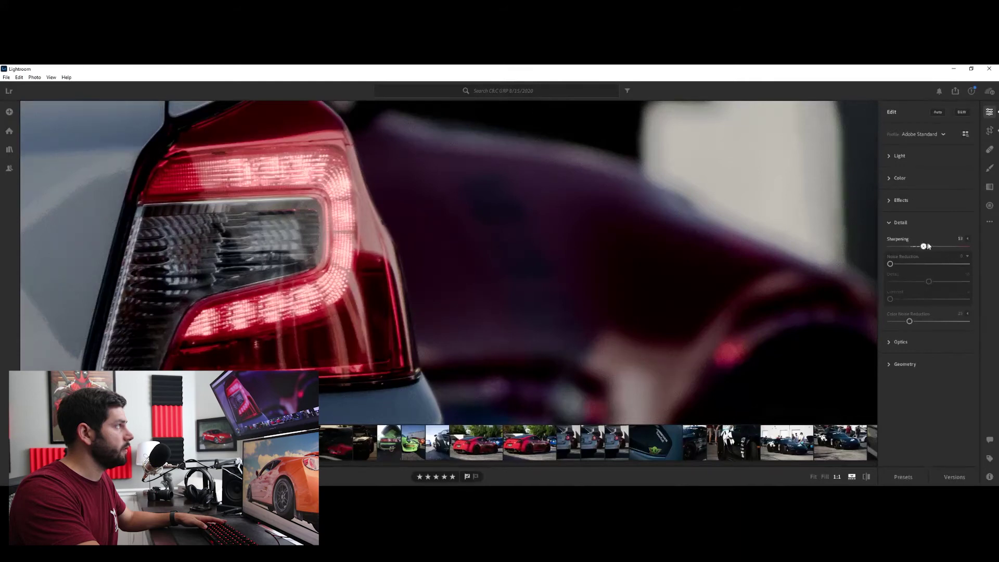
Step: Preview sharpening at 150, lower it to about 67, and pan the close-up toward the door handle
{"action": "right_click", "coordinate": [979, 245]}
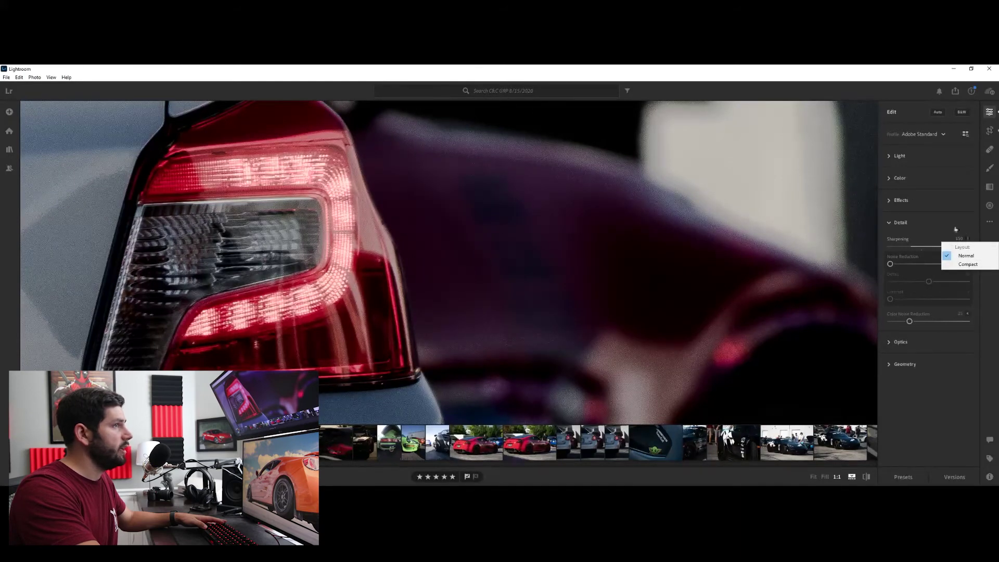
{"action": "left_click", "coordinate": [955, 227]}
{"action": "left_click", "coordinate": [901, 223]}
{"action": "left_click_drag", "start_coordinate": [929, 246], "coordinate": [967, 246]}
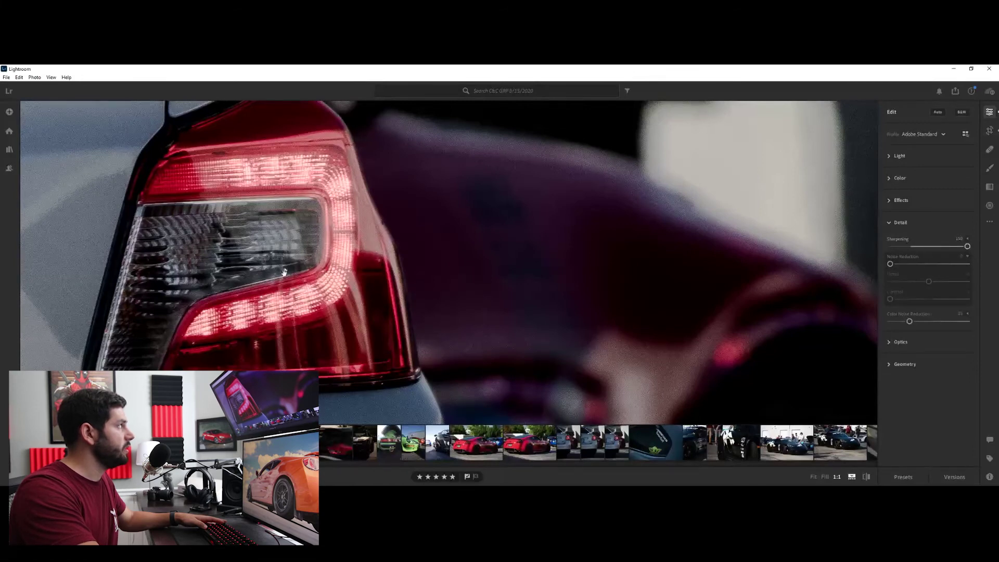
{"action": "left_click_drag", "start_coordinate": [967, 247], "coordinate": [927, 248]}
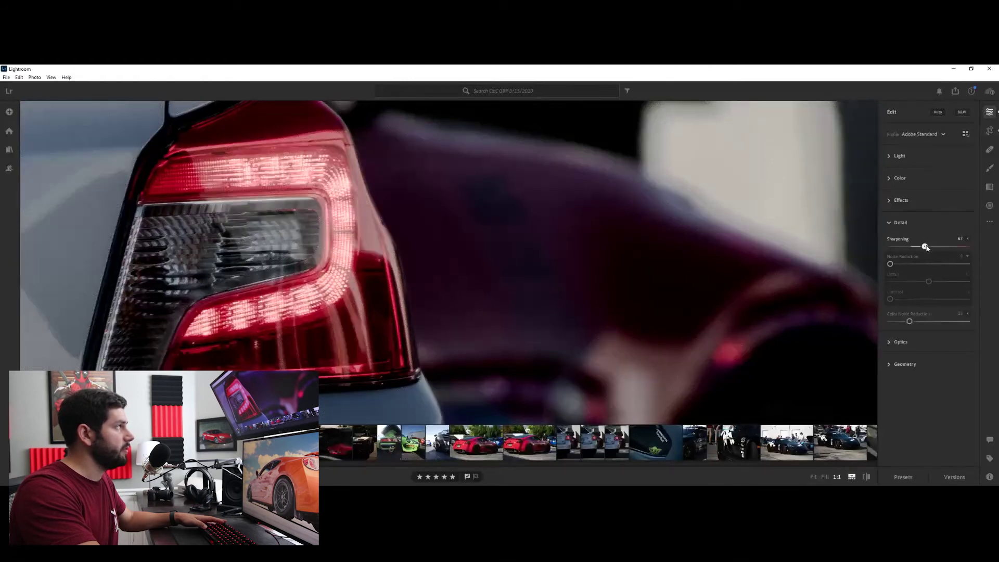
{"action": "left_click_drag", "start_coordinate": [398, 256], "coordinate": [868, 287]}
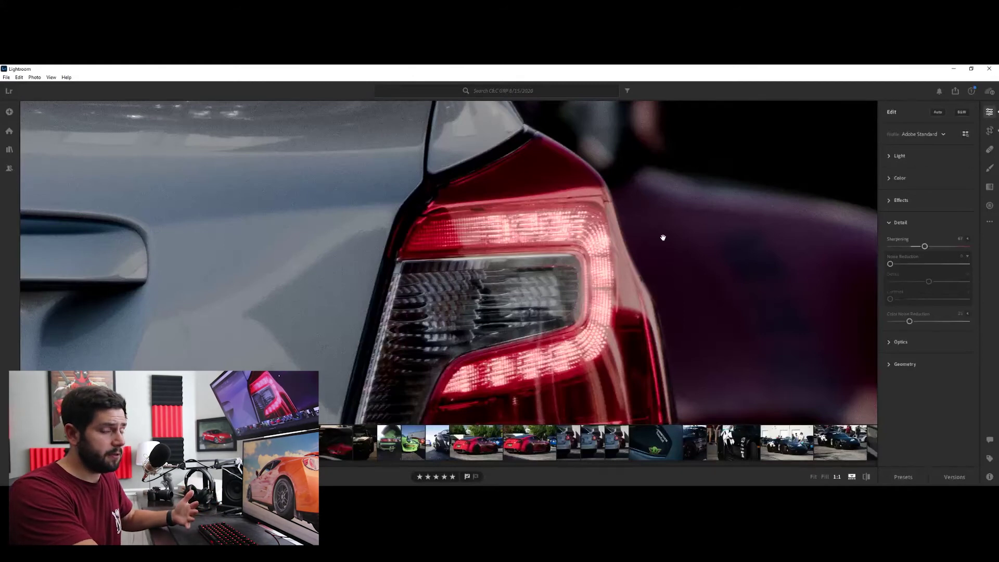
Step: Set Noise Reduction to 43, comparing the taillight at 1:1 against the full photo
{"action": "left_click_drag", "start_coordinate": [339, 231], "coordinate": [437, 330]}
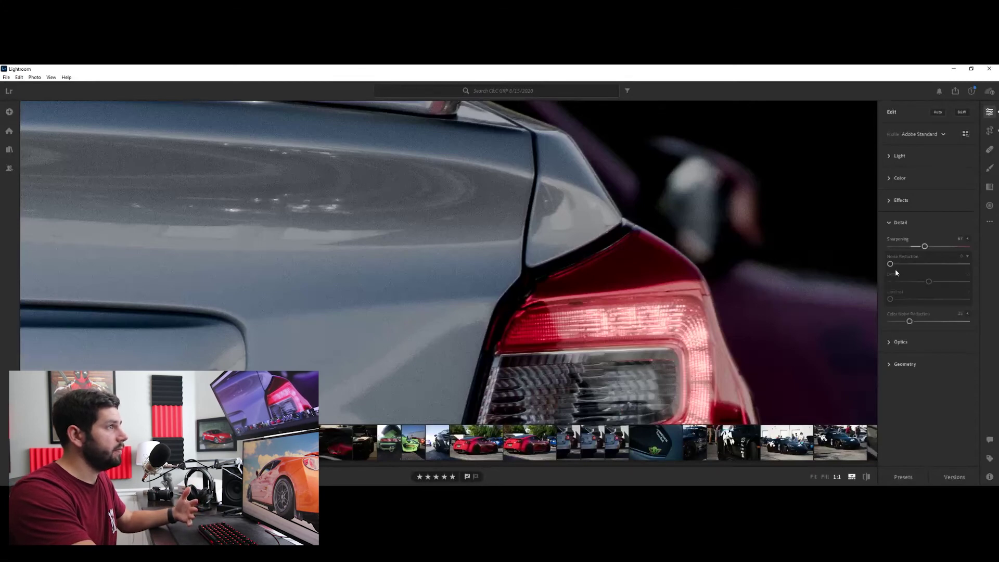
{"action": "left_click_drag", "start_coordinate": [891, 264], "coordinate": [917, 265]}
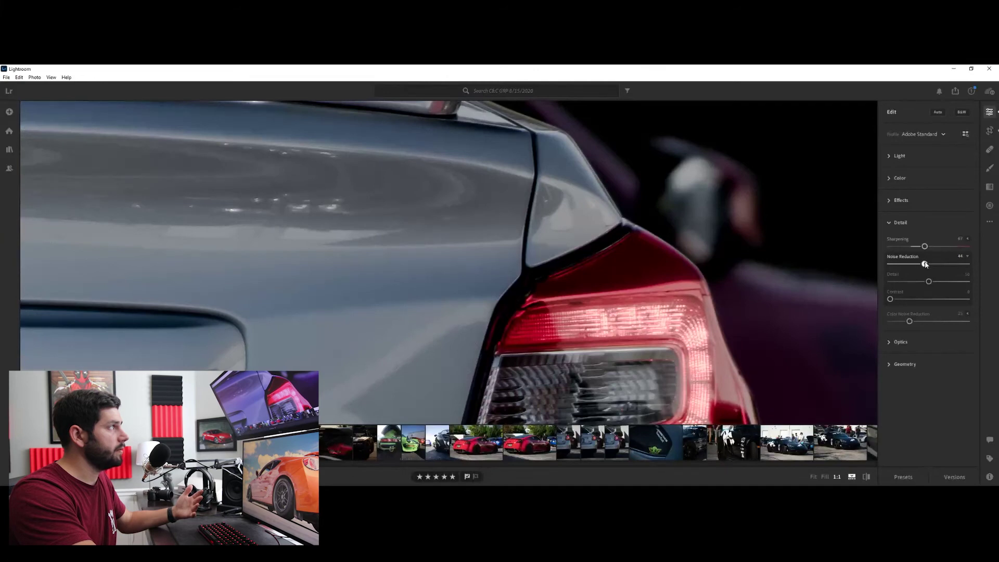
{"action": "left_click_drag", "start_coordinate": [924, 264], "coordinate": [922, 264]}
{"action": "left_click", "coordinate": [375, 199]}
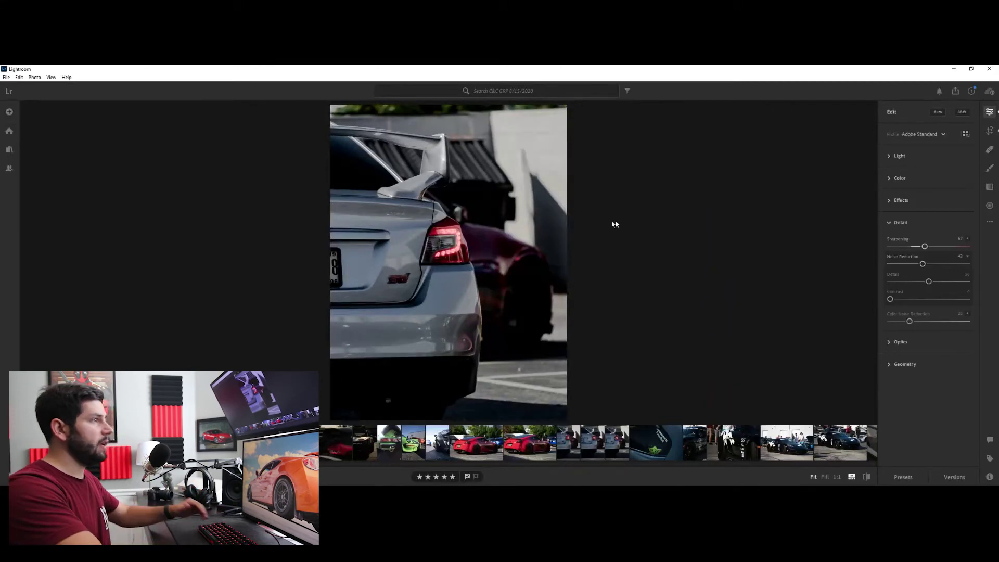
{"action": "left_click", "coordinate": [897, 258]}
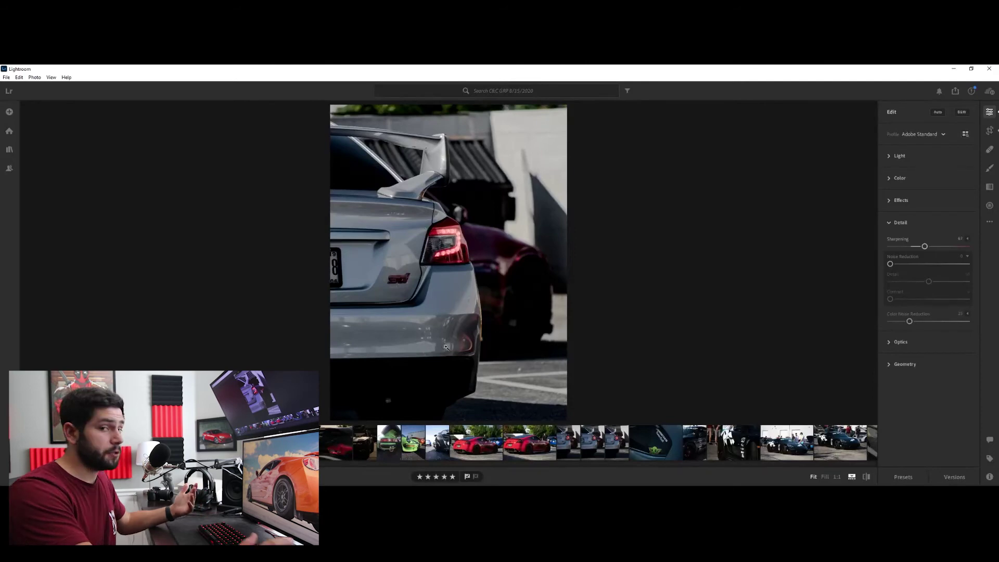
{"action": "left_click", "coordinate": [410, 230]}
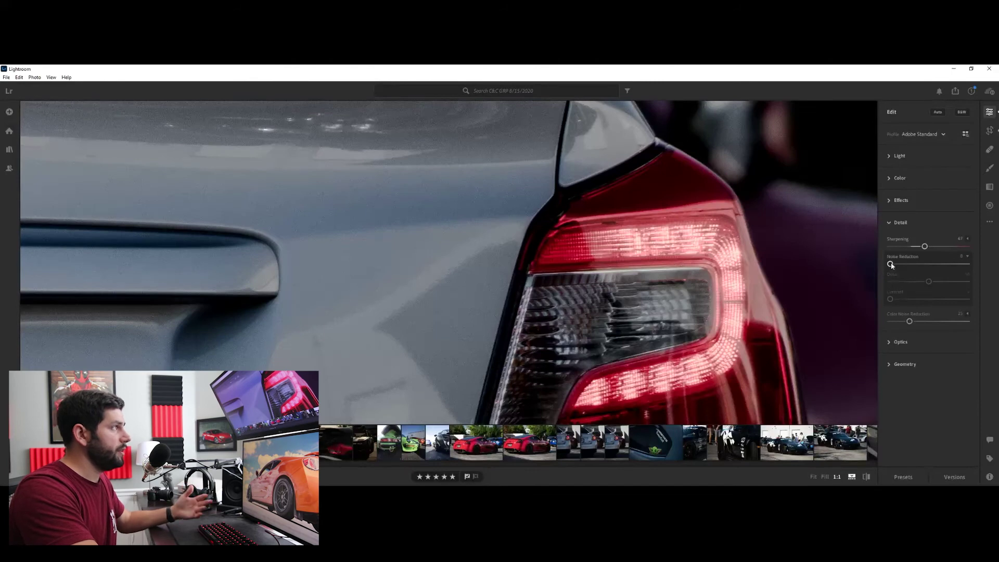
{"action": "left_click_drag", "start_coordinate": [891, 264], "coordinate": [924, 265]}
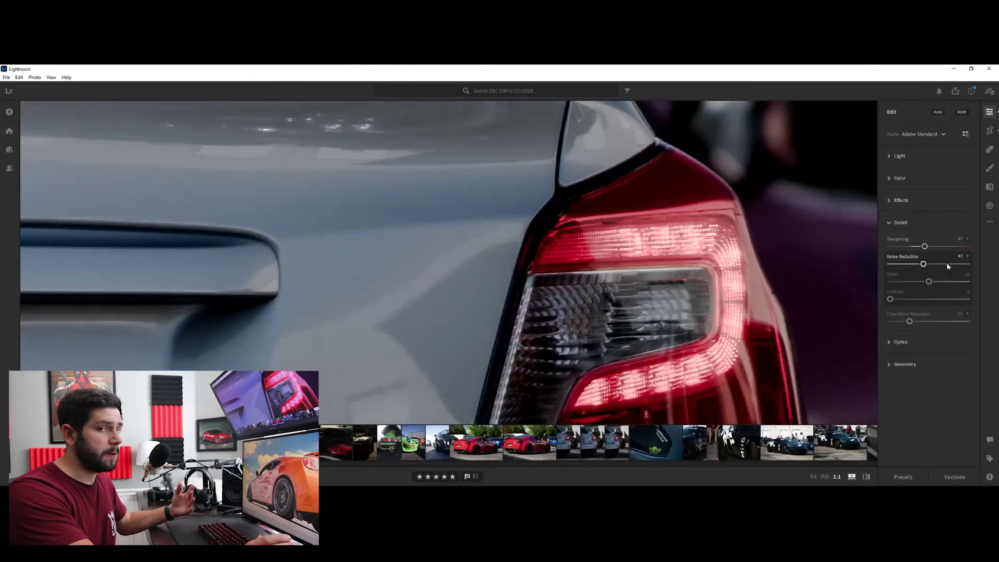
{"action": "left_click", "coordinate": [430, 216]}
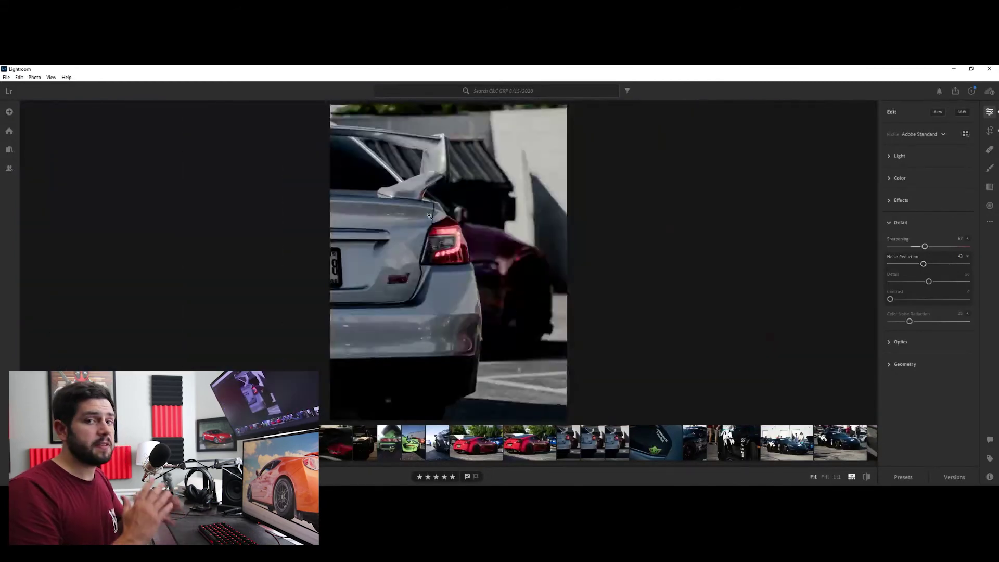
{"action": "left_click", "coordinate": [896, 227]}
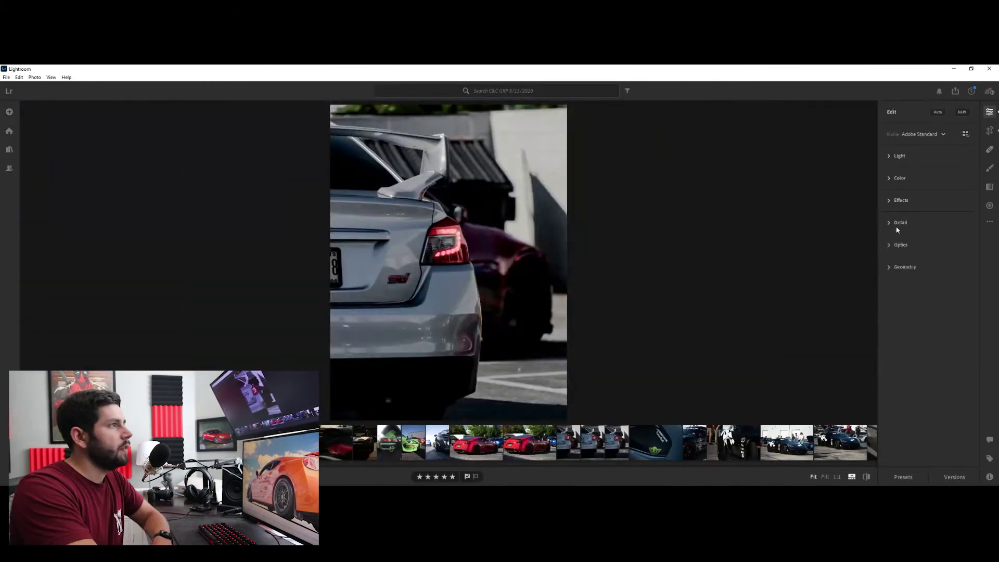
{"action": "left_click", "coordinate": [899, 226]}
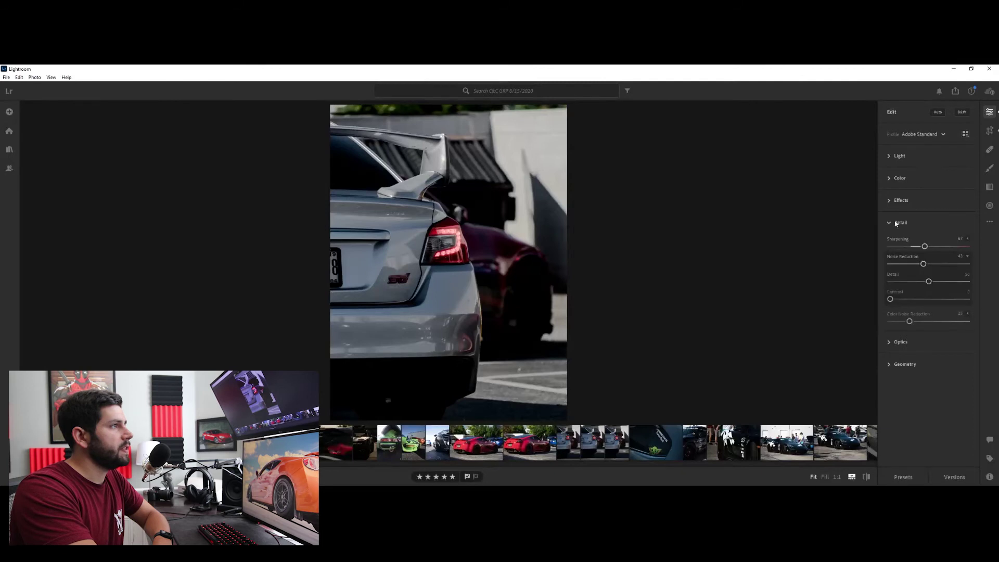
{"action": "left_click", "coordinate": [910, 223]}
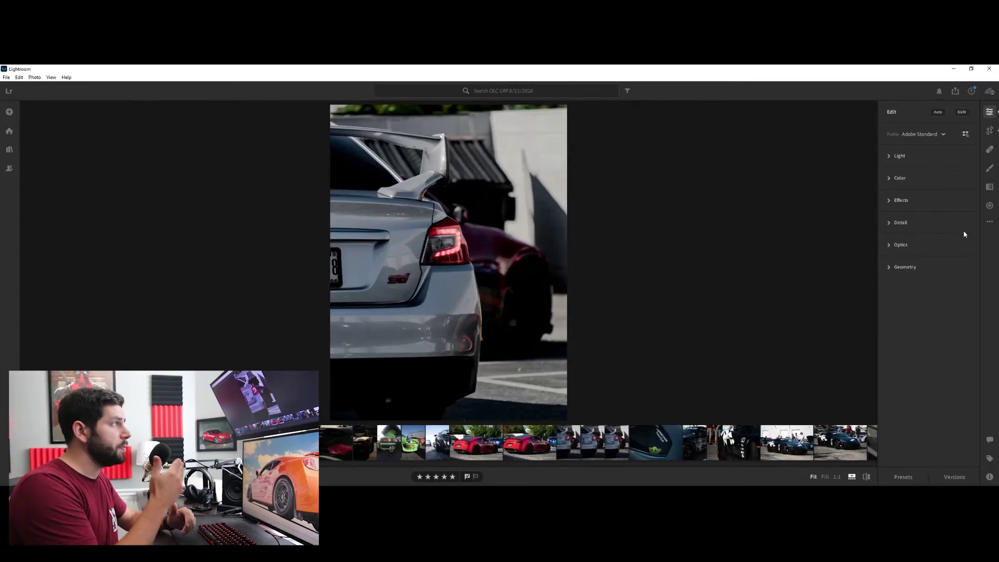
{"action": "left_click", "coordinate": [989, 187]}
Step: Add a linear gradient angled over the right background with exposure at -0.52
{"action": "left_click", "coordinate": [990, 187]}
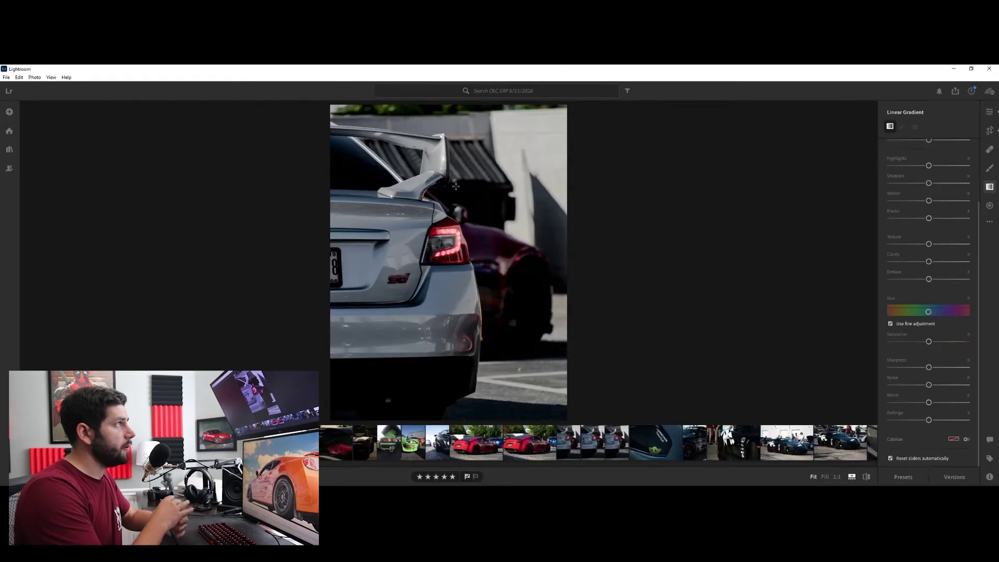
{"action": "left_click_drag", "start_coordinate": [584, 118], "coordinate": [451, 215]}
{"action": "scroll", "coordinate": [905, 185], "scroll_direction": "up", "scroll_amount": 3}
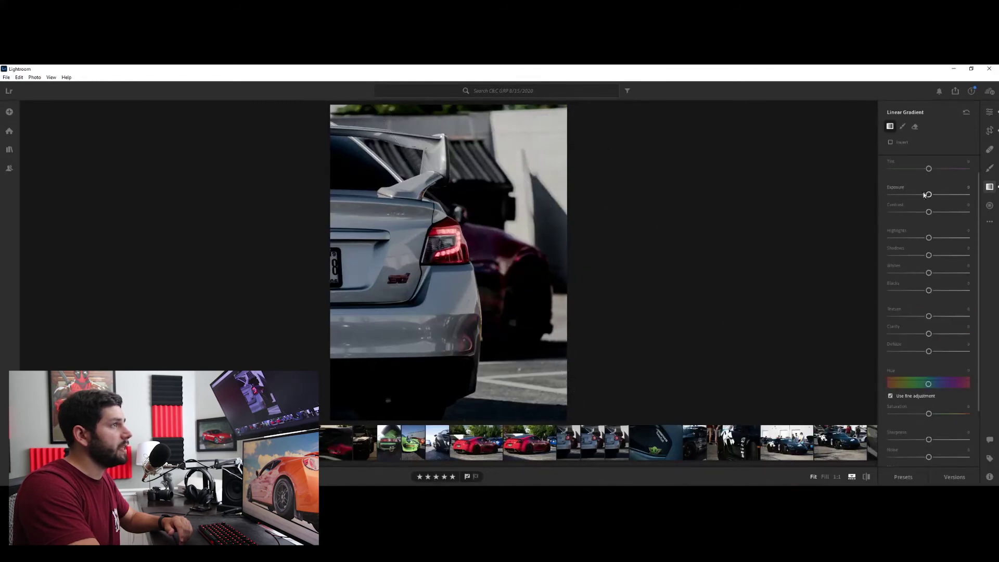
{"action": "left_click_drag", "start_coordinate": [924, 194], "coordinate": [918, 199]}
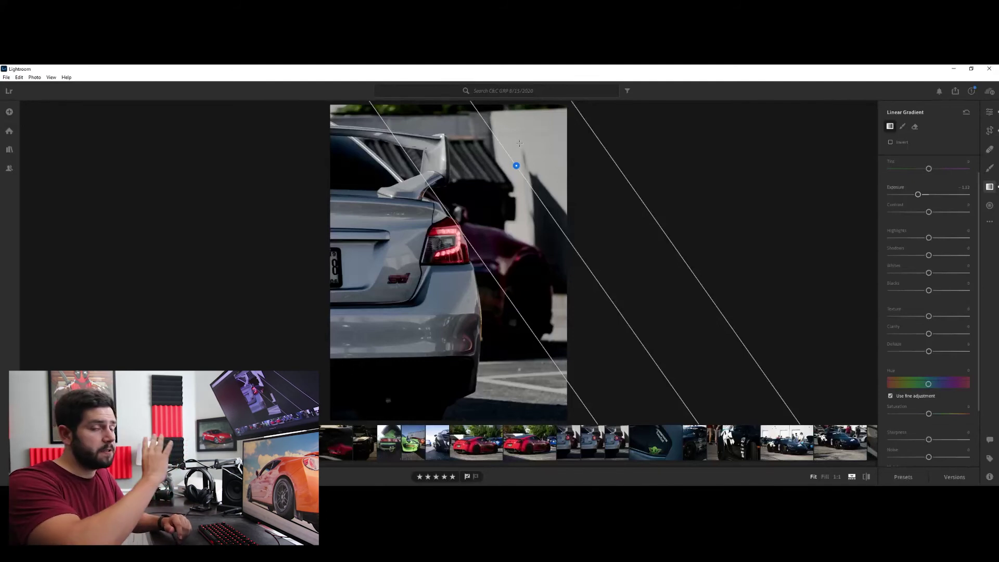
{"action": "left_click_drag", "start_coordinate": [520, 143], "coordinate": [517, 365]}
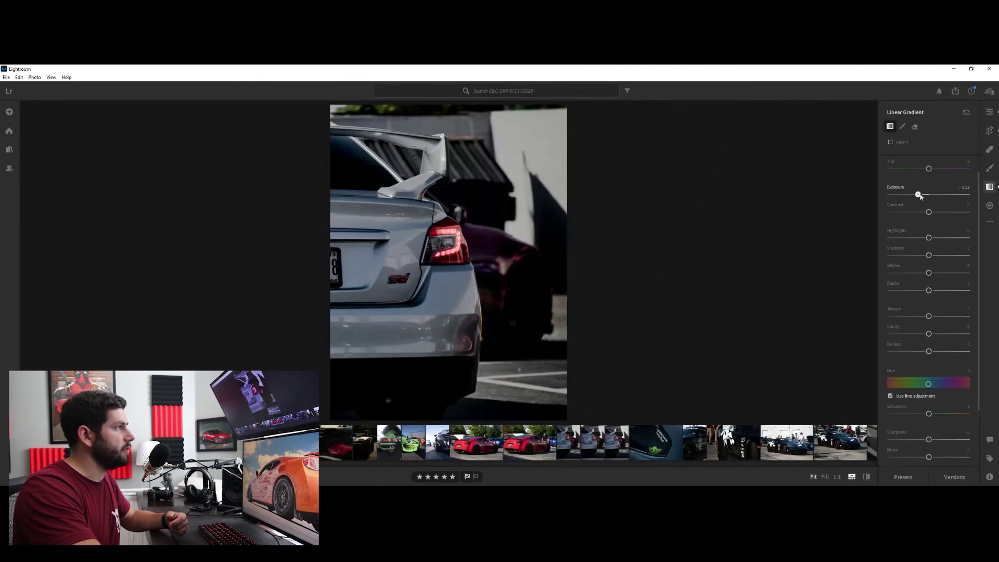
{"action": "left_click_drag", "start_coordinate": [918, 195], "coordinate": [925, 195]}
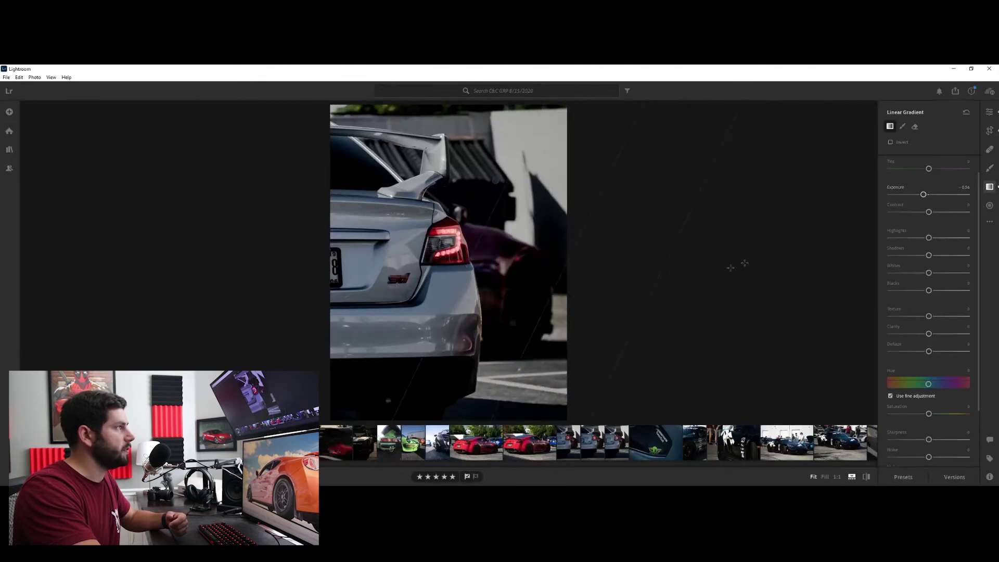
{"action": "left_click_drag", "start_coordinate": [519, 366], "coordinate": [512, 371]}
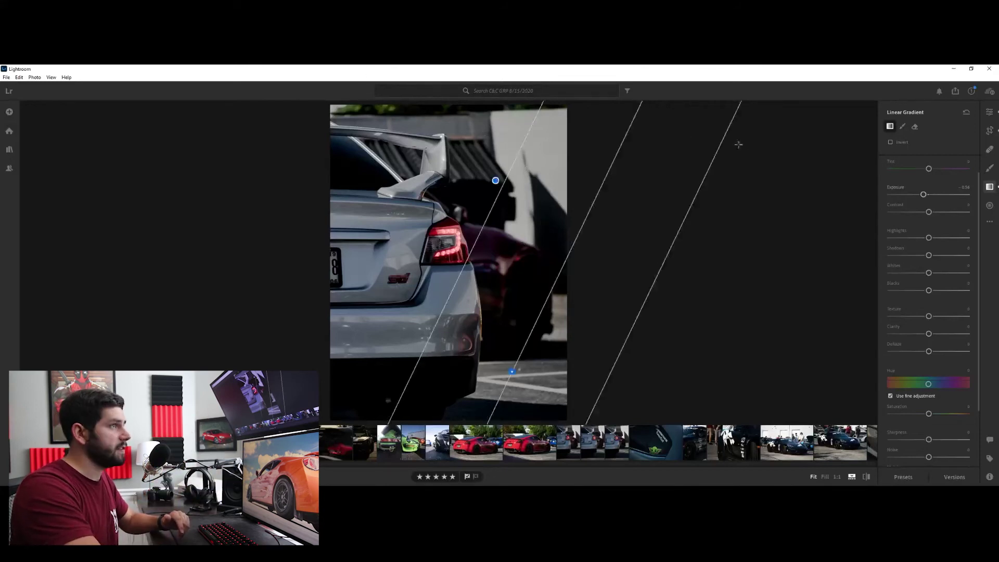
{"action": "scroll", "coordinate": [929, 287], "scroll_direction": "up", "scroll_amount": 1}
{"action": "left_click", "coordinate": [991, 206]}
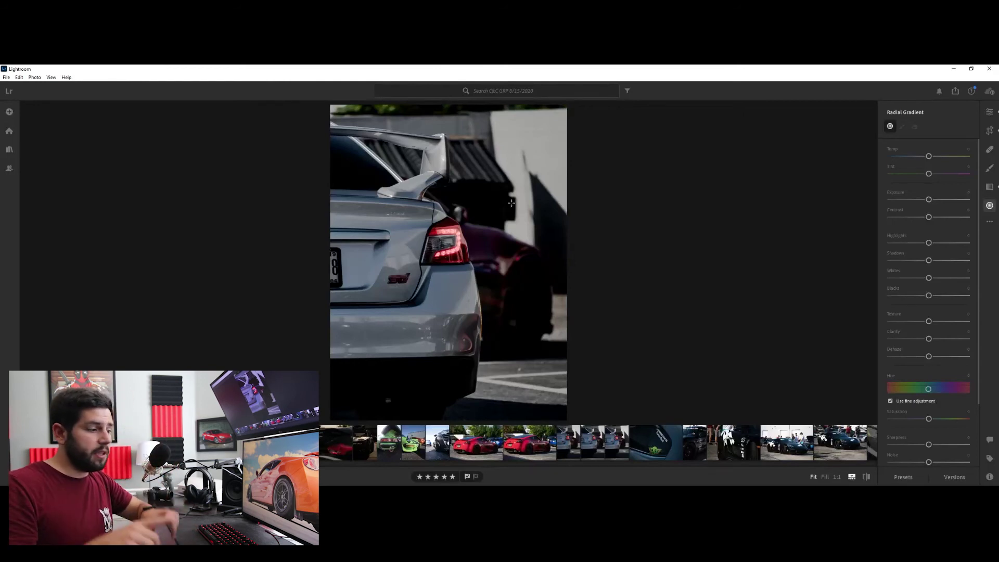
Step: Draw a radial gradient over the car rear, trying then resetting darker and inverted settings
{"action": "left_click_drag", "start_coordinate": [384, 245], "coordinate": [391, 269]}
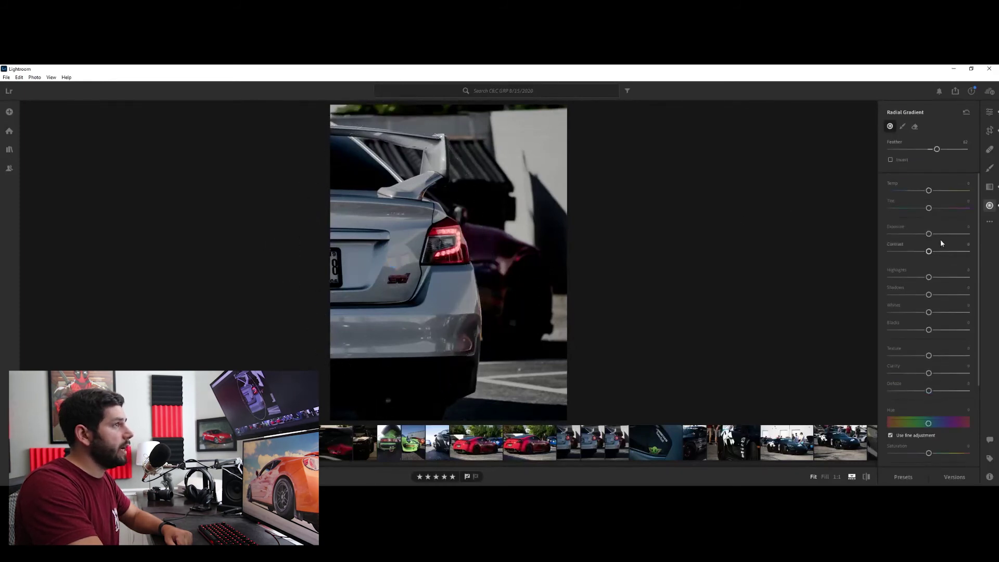
{"action": "left_click_drag", "start_coordinate": [930, 235], "coordinate": [907, 295]}
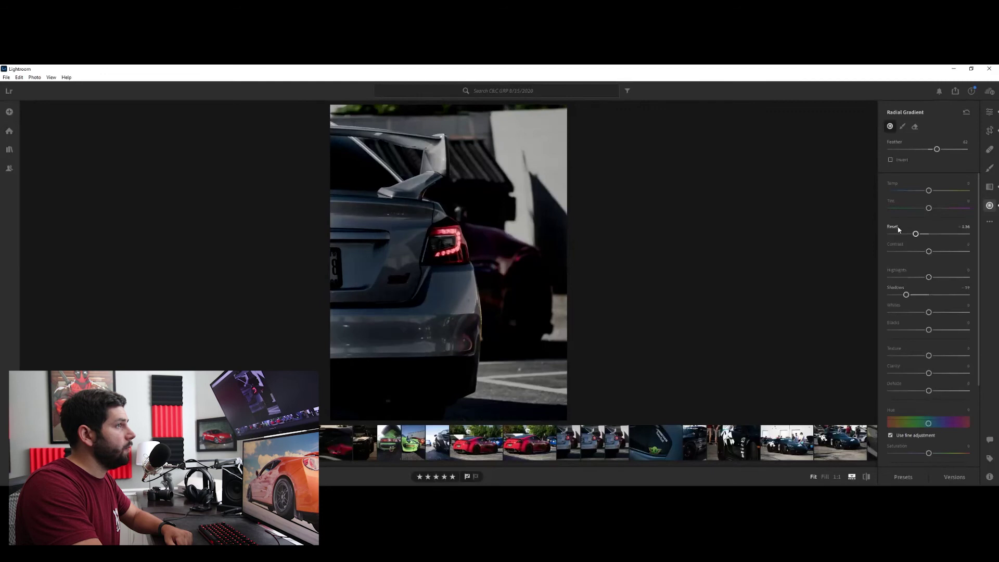
{"action": "left_click", "coordinate": [896, 228]}
{"action": "left_click", "coordinate": [899, 288]}
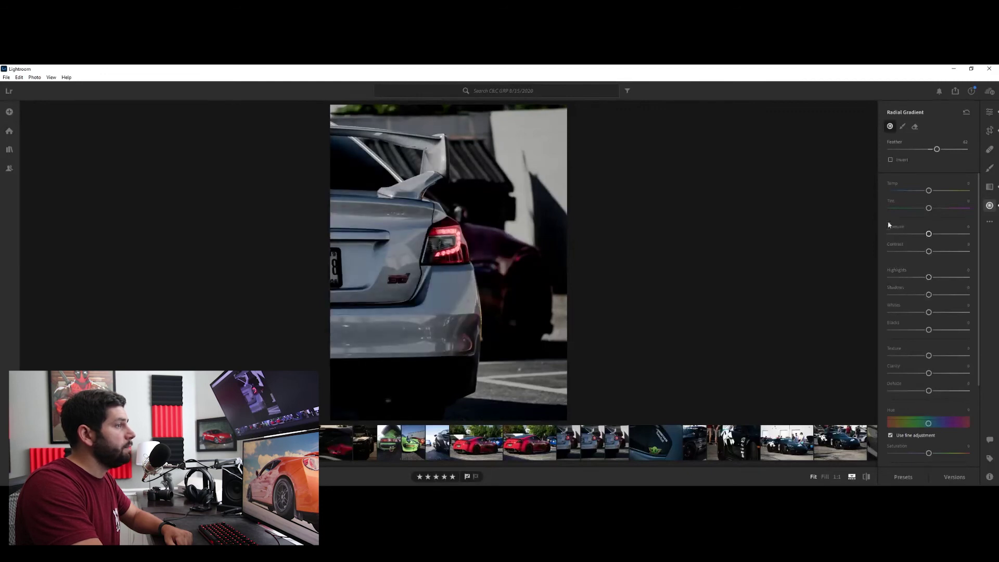
{"action": "left_click", "coordinate": [891, 160]}
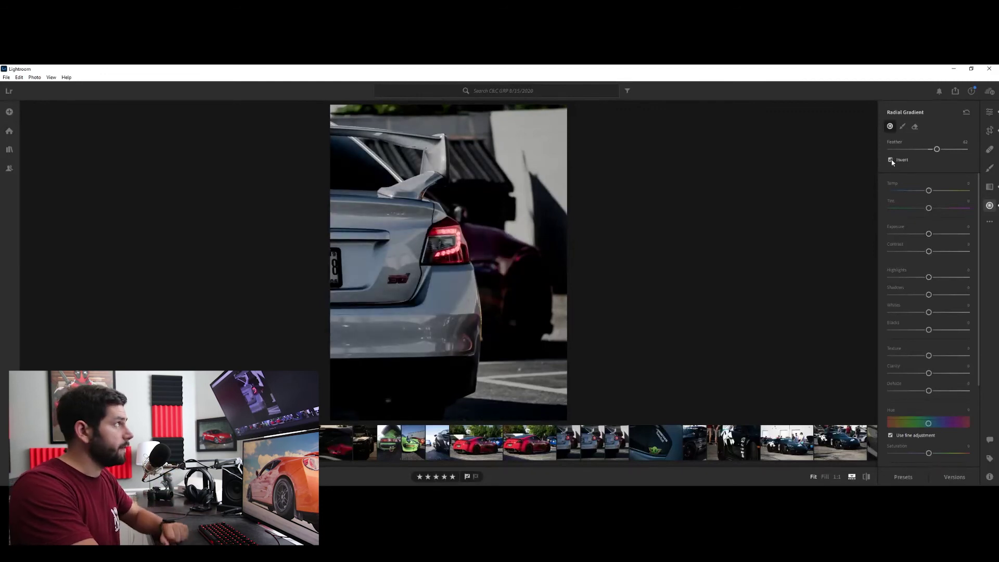
{"action": "left_click_drag", "start_coordinate": [929, 233], "coordinate": [902, 233]}
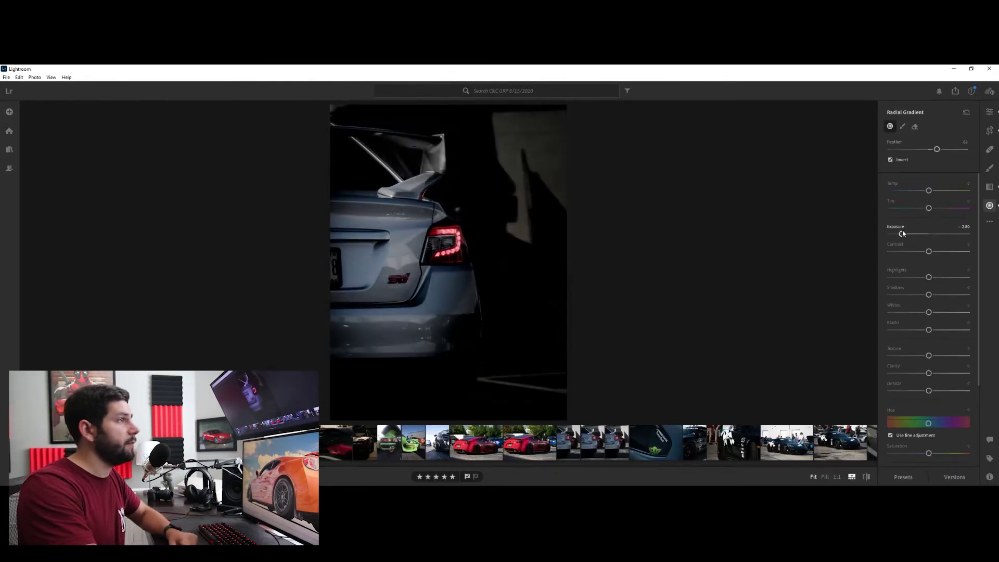
{"action": "double_click", "coordinate": [891, 225]}
{"action": "left_click", "coordinate": [890, 159]}
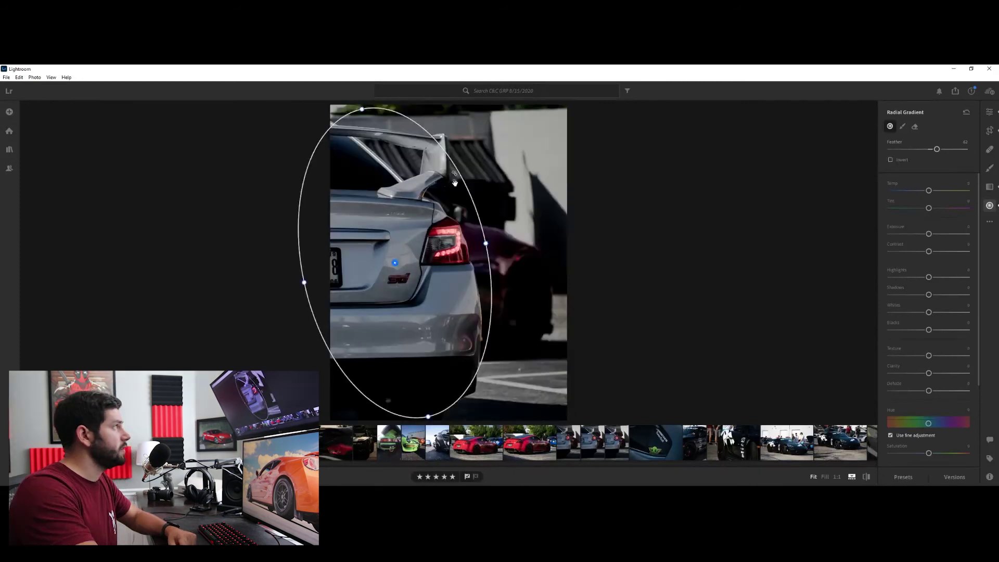
Step: Reshape the gradient into a circle around badge and taillight, slightly brightened with +17 contrast
{"action": "left_click", "coordinate": [392, 255]}
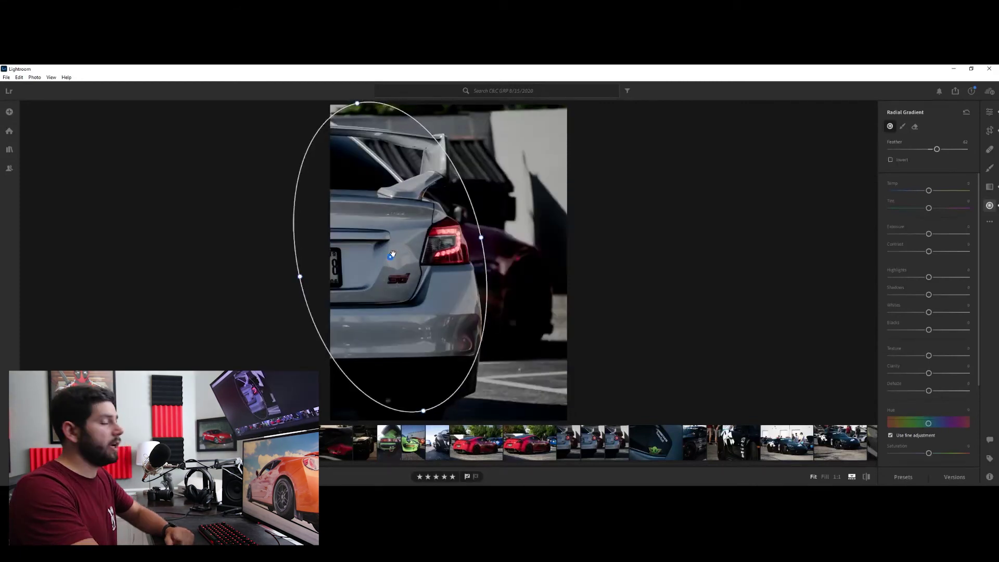
{"action": "mouse_move", "coordinate": [389, 256]}
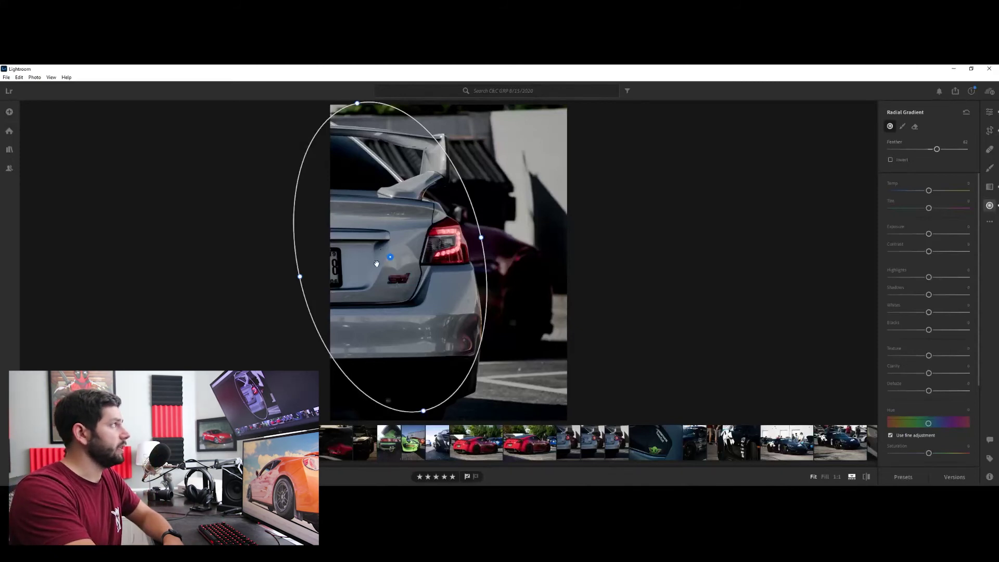
{"action": "left_click_drag", "start_coordinate": [377, 263], "coordinate": [371, 168]}
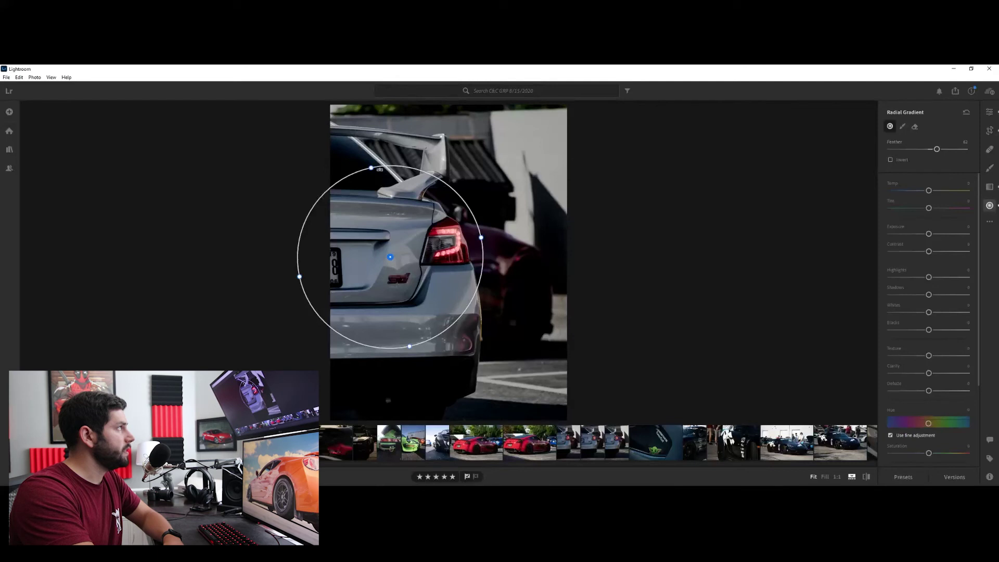
{"action": "left_click_drag", "start_coordinate": [391, 259], "coordinate": [390, 264]}
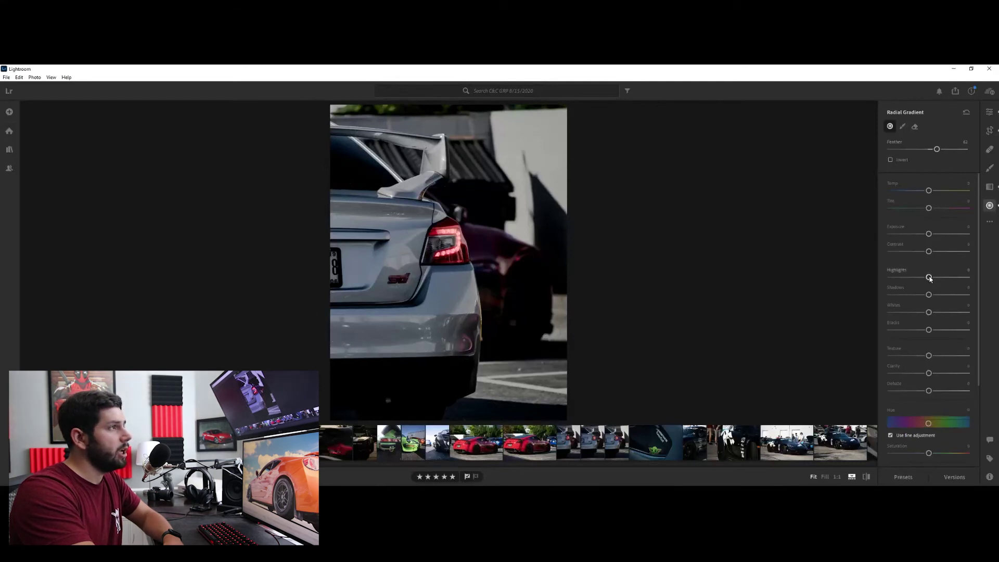
{"action": "scroll", "coordinate": [927, 370], "scroll_direction": "down", "scroll_amount": 3}
{"action": "scroll", "coordinate": [930, 313], "scroll_direction": "up", "scroll_amount": 3}
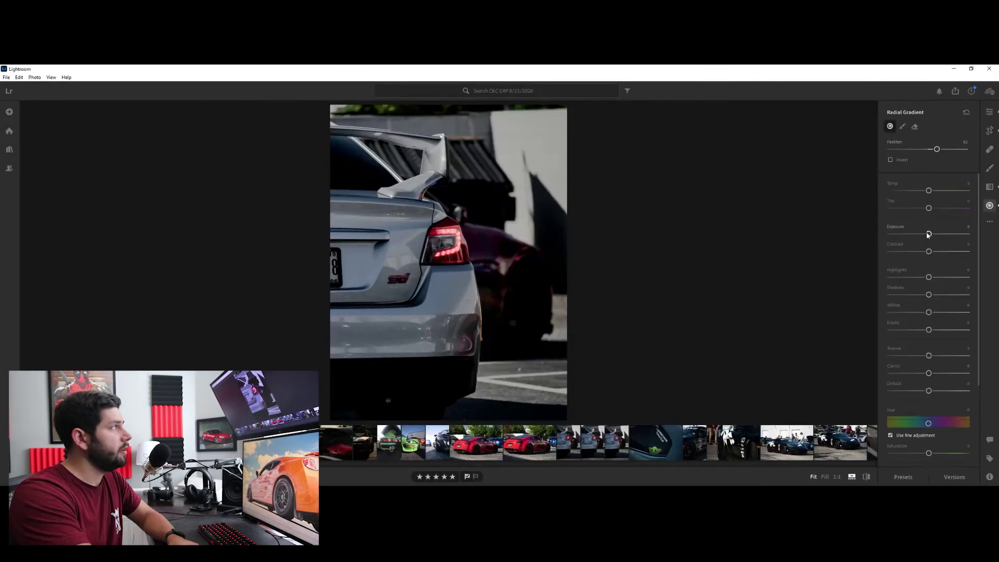
{"action": "left_click", "coordinate": [931, 234]}
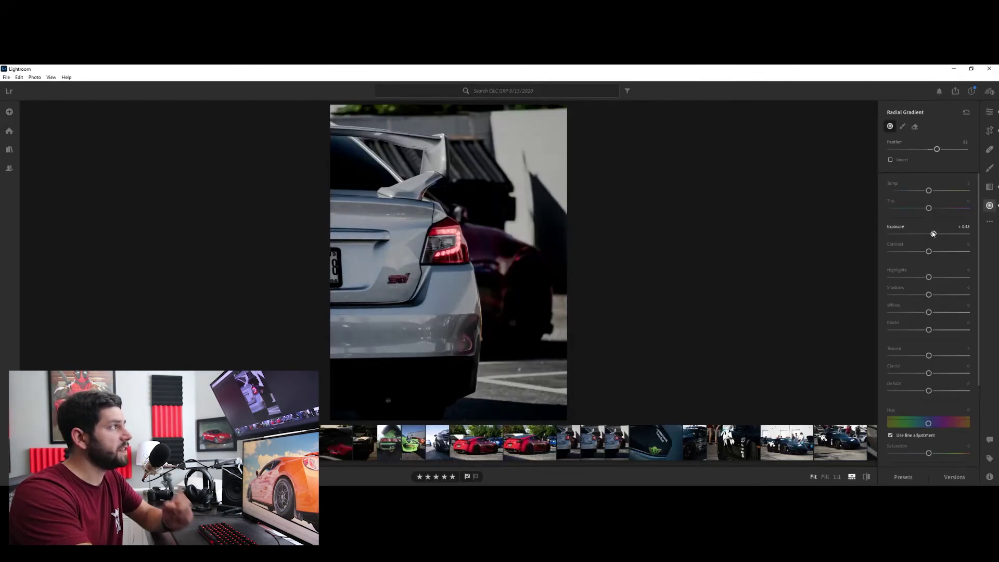
{"action": "left_click", "coordinate": [935, 251]}
{"action": "scroll", "coordinate": [935, 251], "scroll_direction": "down", "scroll_amount": 1}
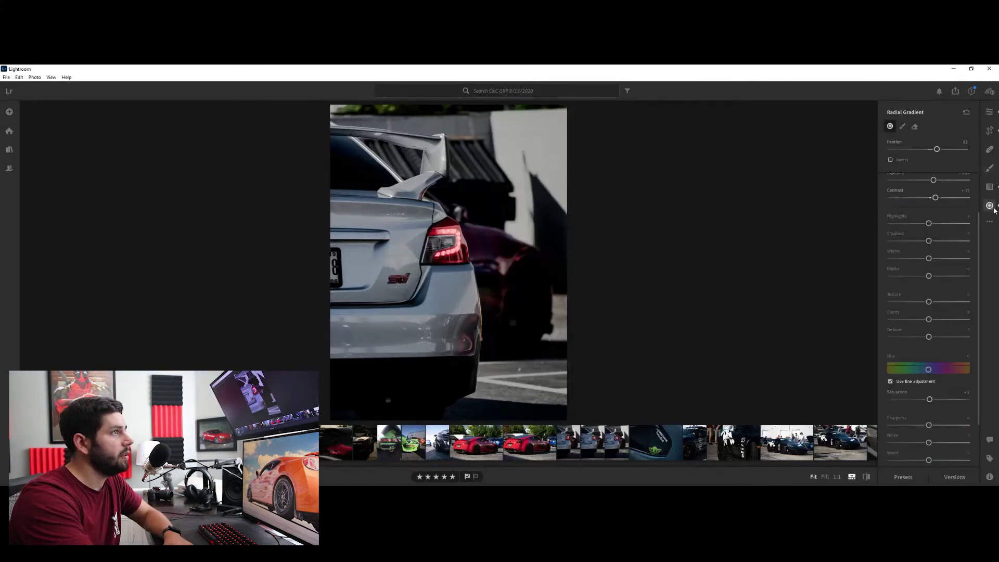
Step: Finish the previous gradient and inspect the STI badge and taillight at full size
{"action": "mouse_move", "coordinate": [388, 270]}
{"action": "key", "text": "Escape"}
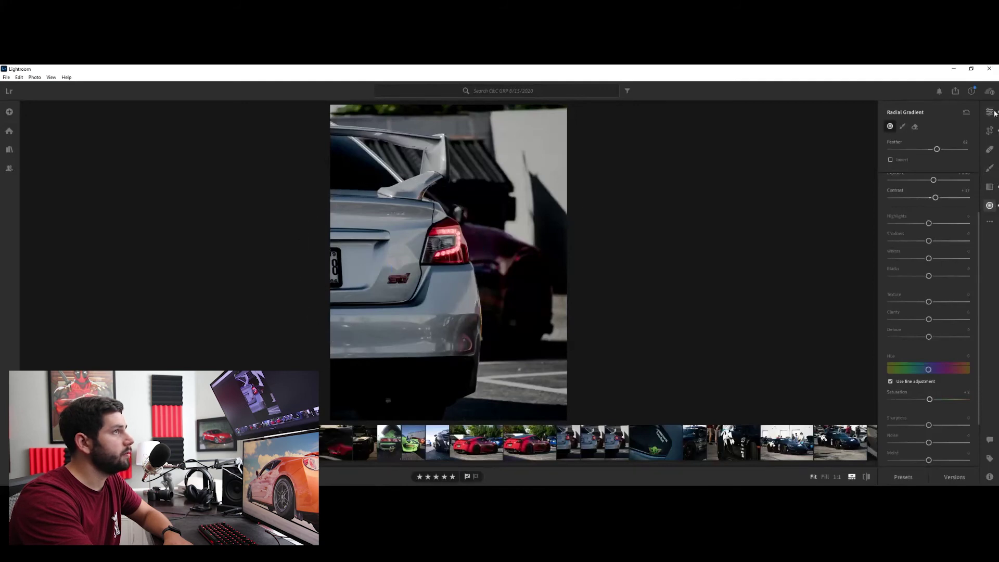
{"action": "left_click", "coordinate": [396, 279]}
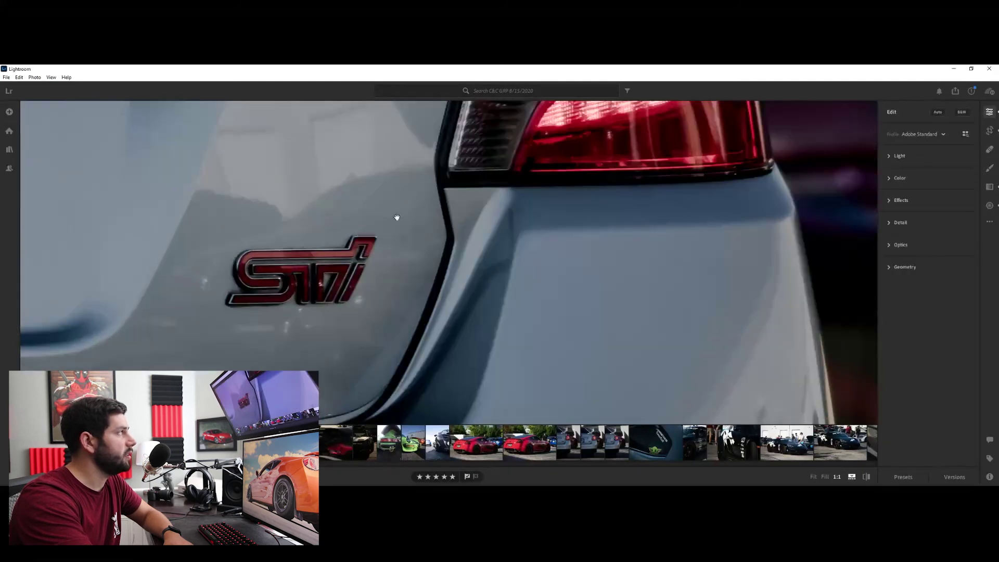
{"action": "left_click_drag", "start_coordinate": [396, 218], "coordinate": [405, 247]}
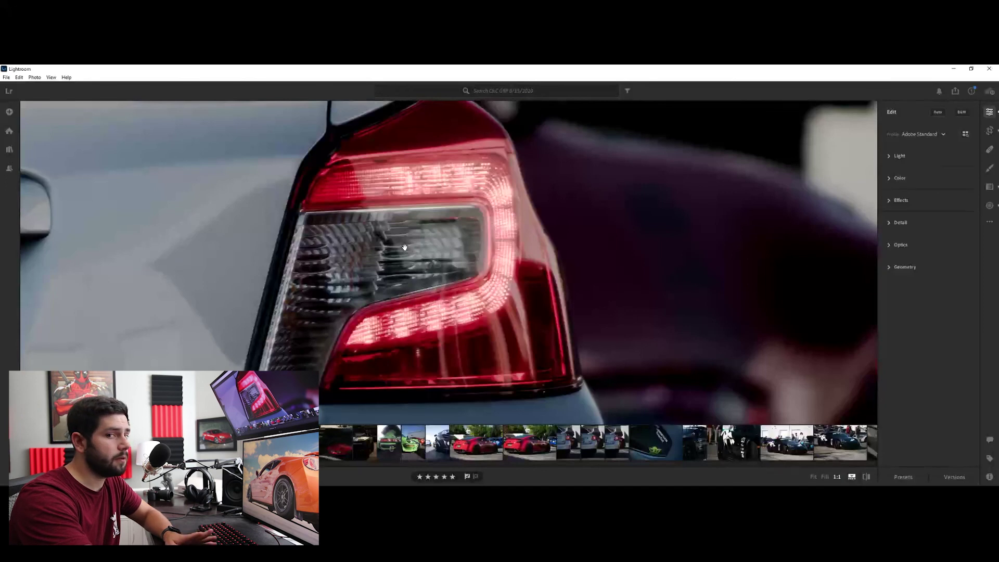
{"action": "left_click", "coordinate": [404, 247]}
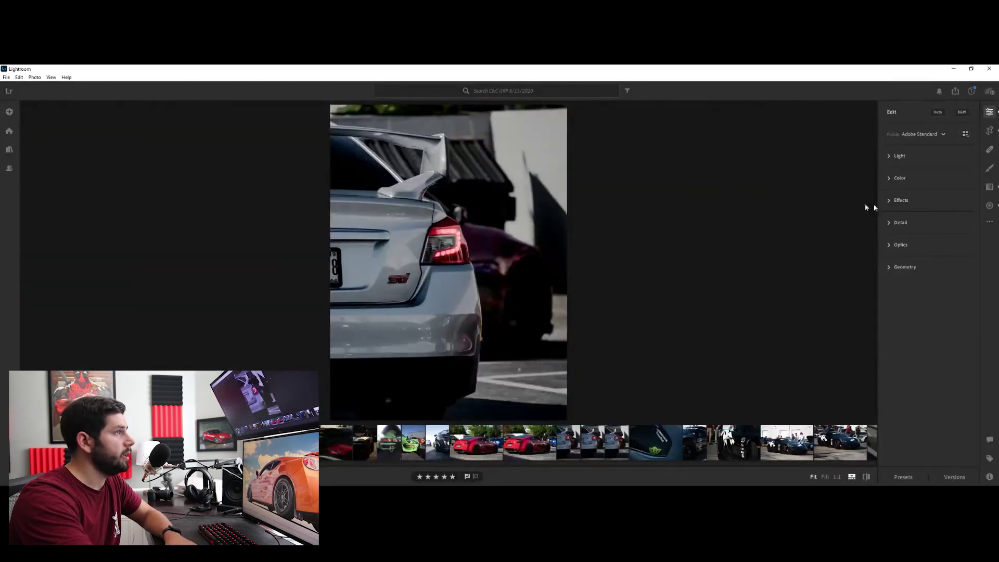
Step: Draw a radial gradient over the STI badge, enlarge it upward, and raise saturation to about +44
{"action": "left_click", "coordinate": [989, 206]}
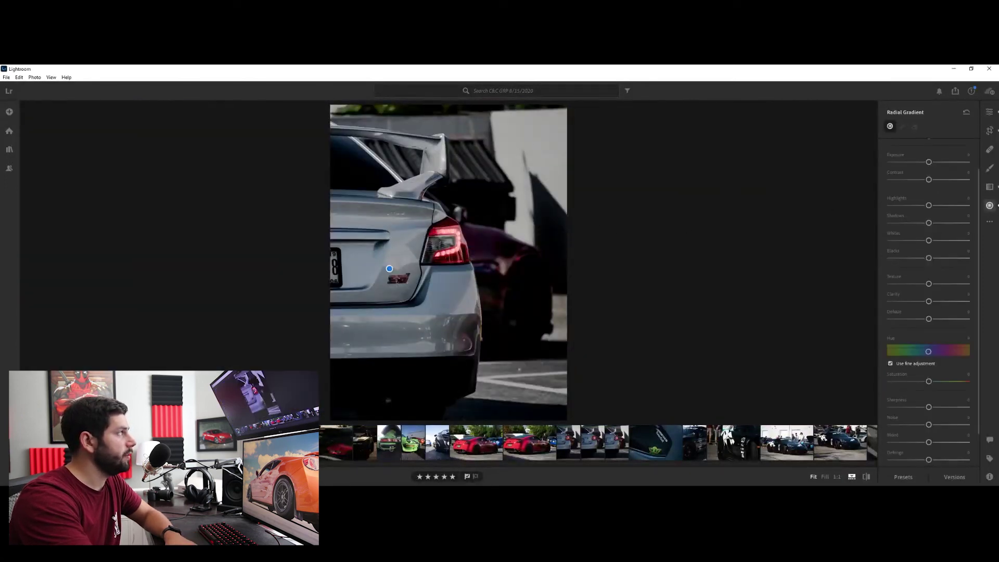
{"action": "left_click_drag", "start_coordinate": [398, 280], "coordinate": [415, 285]}
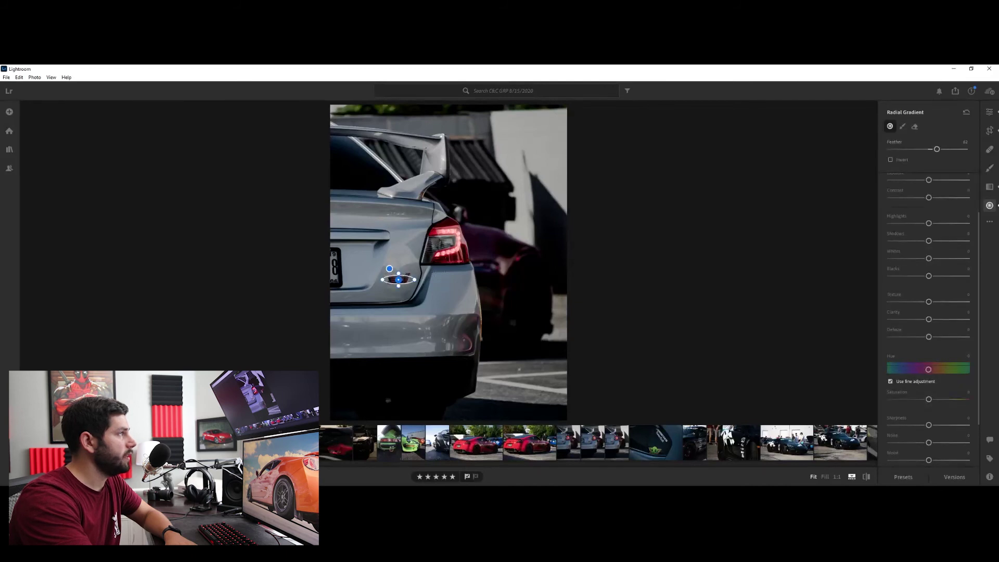
{"action": "key", "text": "e"}
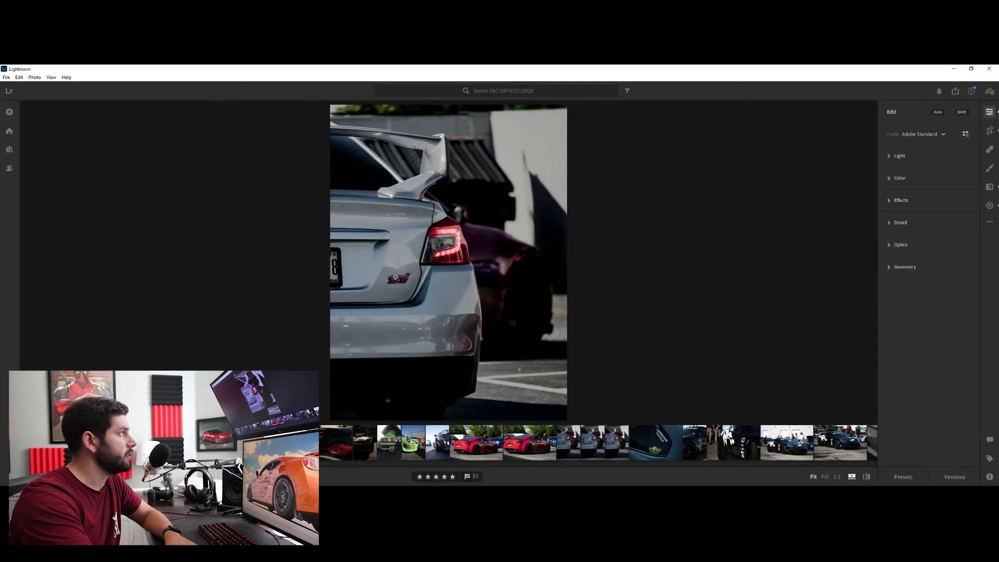
{"action": "left_click", "coordinate": [396, 278]}
{"action": "left_click", "coordinate": [990, 205]}
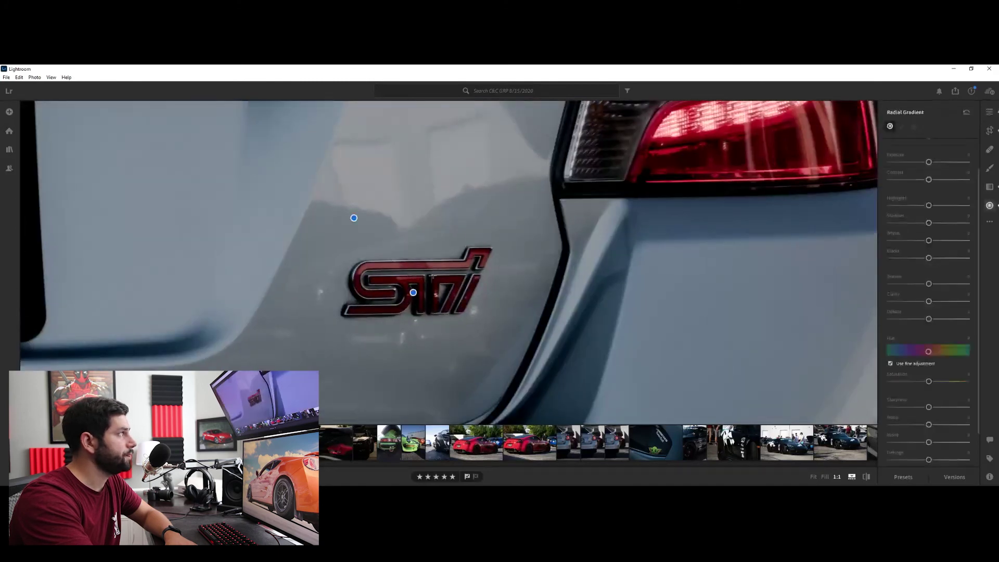
{"action": "left_click", "coordinate": [413, 293]}
{"action": "left_click_drag", "start_coordinate": [416, 262], "coordinate": [416, 247]}
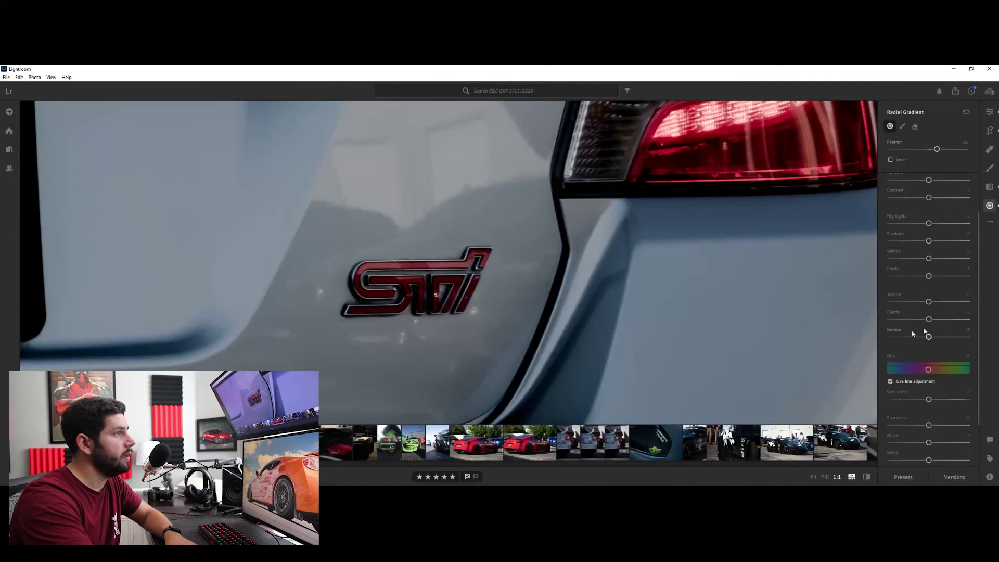
{"action": "left_click_drag", "start_coordinate": [929, 399], "coordinate": [952, 395]}
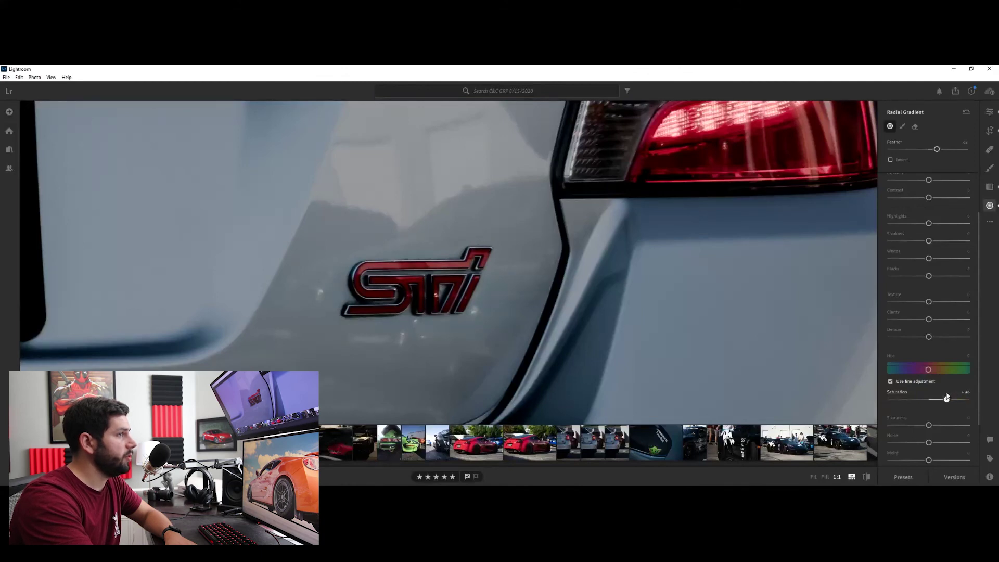
{"action": "left_click", "coordinate": [993, 117]}
{"action": "left_click", "coordinate": [531, 252]}
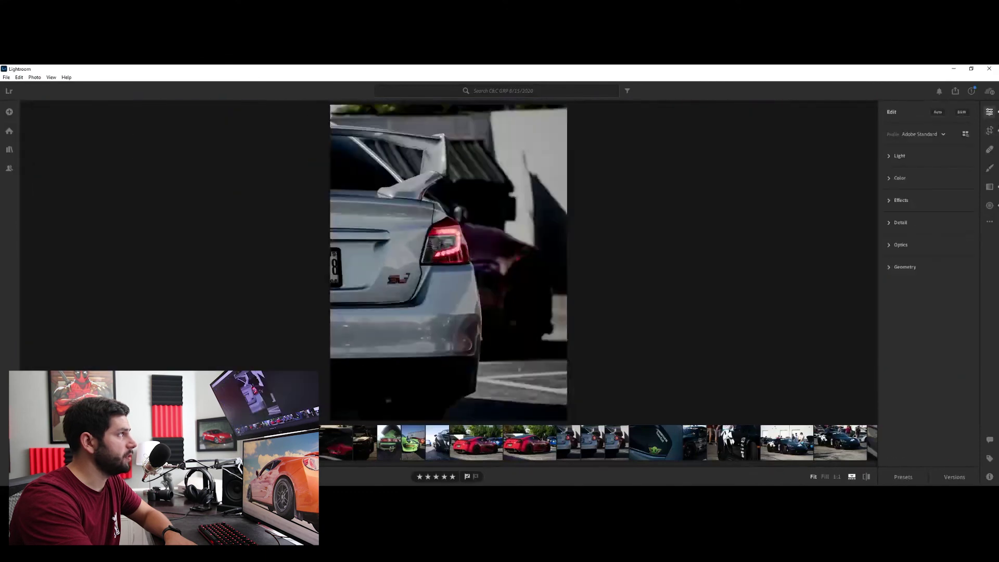
Step: Zoom in on the taillight and draw a radial gradient over it
{"action": "left_click", "coordinate": [401, 282]}
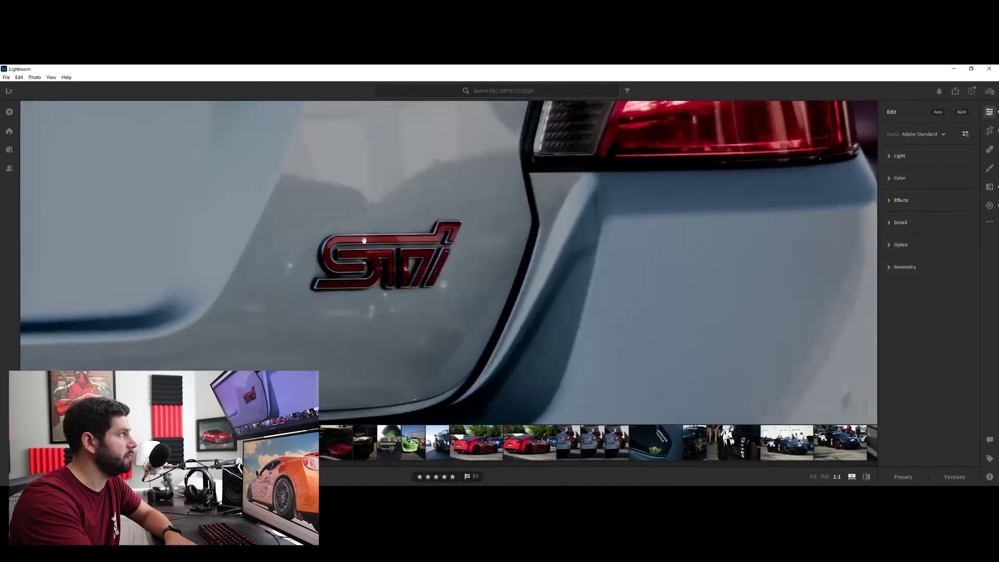
{"action": "left_click_drag", "start_coordinate": [397, 264], "coordinate": [189, 461]}
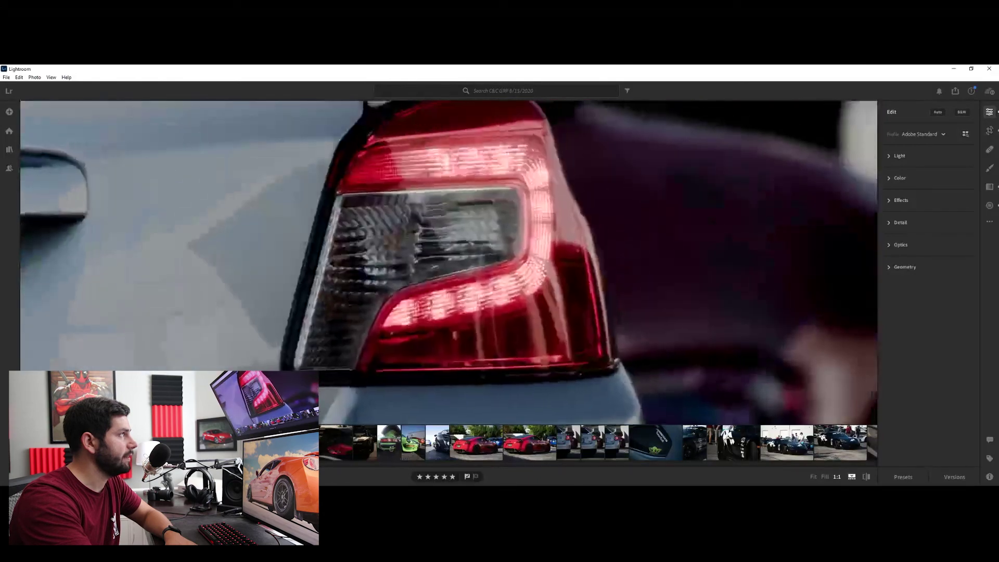
{"action": "mouse_move", "coordinate": [470, 213]}
{"action": "left_mouse_down"}
{"action": "mouse_move", "coordinate": [799, 234]}
{"action": "mouse_move", "coordinate": [404, 245]}
{"action": "mouse_move", "coordinate": [418, 254]}
{"action": "mouse_move", "coordinate": [472, 222]}
{"action": "left_mouse_up"}
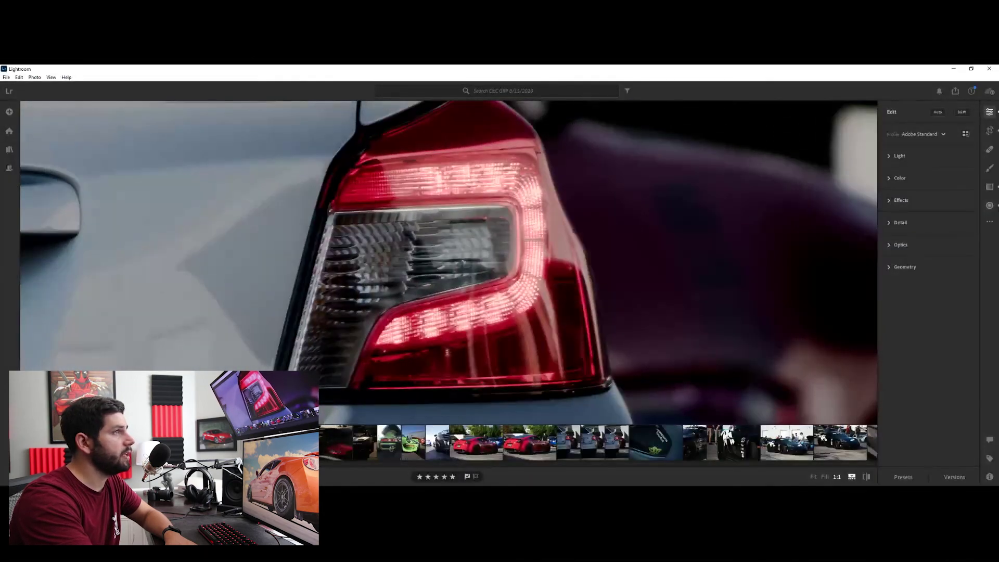
{"action": "left_click", "coordinate": [990, 205]}
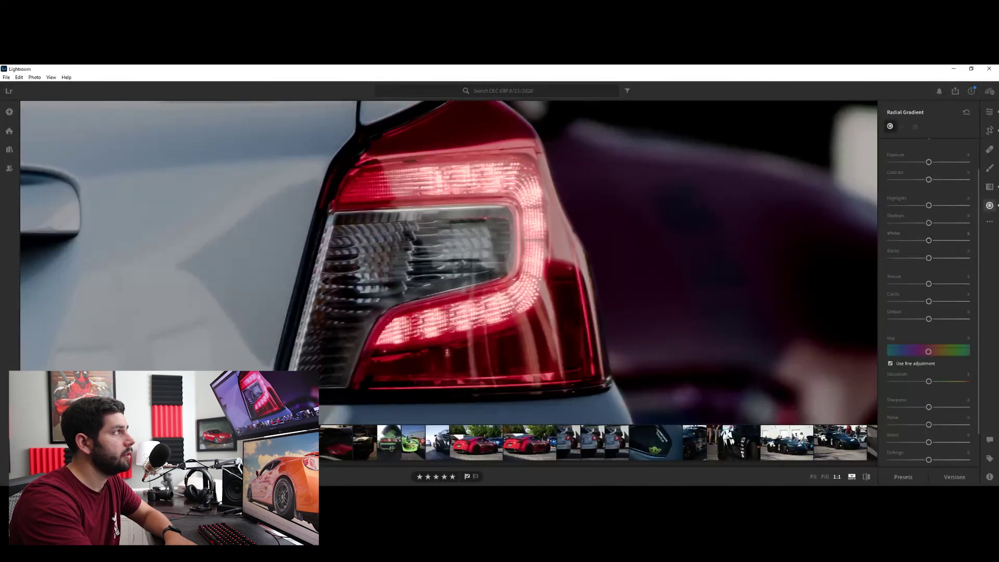
{"action": "mouse_move", "coordinate": [441, 235]}
{"action": "left_mouse_down"}
{"action": "mouse_move", "coordinate": [503, 314]}
{"action": "mouse_move", "coordinate": [541, 342]}
{"action": "mouse_move", "coordinate": [452, 252]}
{"action": "mouse_move", "coordinate": [461, 260]}
{"action": "left_mouse_up"}
{"action": "scroll", "coordinate": [955, 222], "scroll_direction": "up", "scroll_amount": 2}
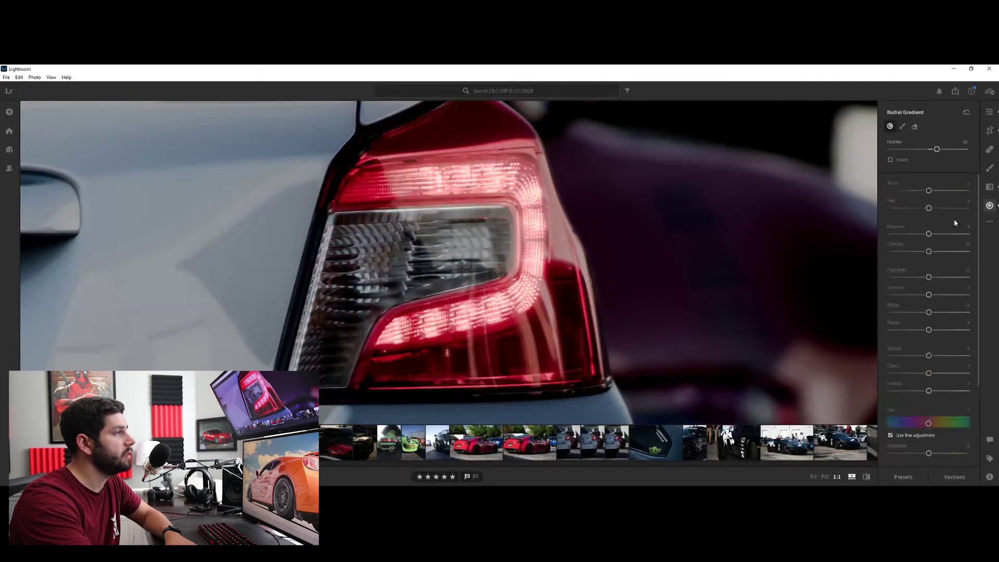
{"action": "scroll", "coordinate": [952, 239], "scroll_direction": "down", "scroll_amount": 3}
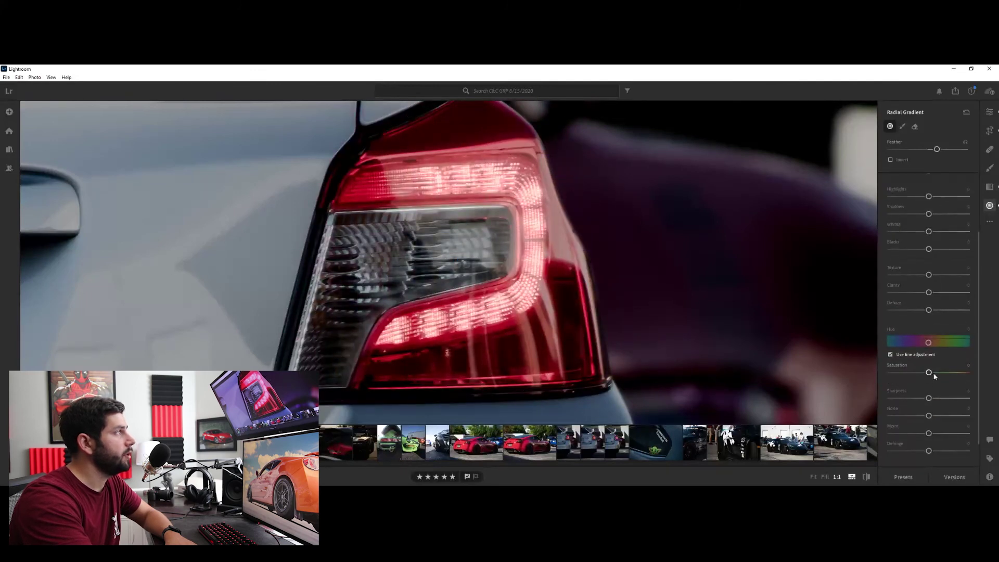
Step: Set the taillight gradient's saturation to about +26 and exposure to about +0.24
{"action": "left_click_drag", "start_coordinate": [934, 373], "coordinate": [985, 377]}
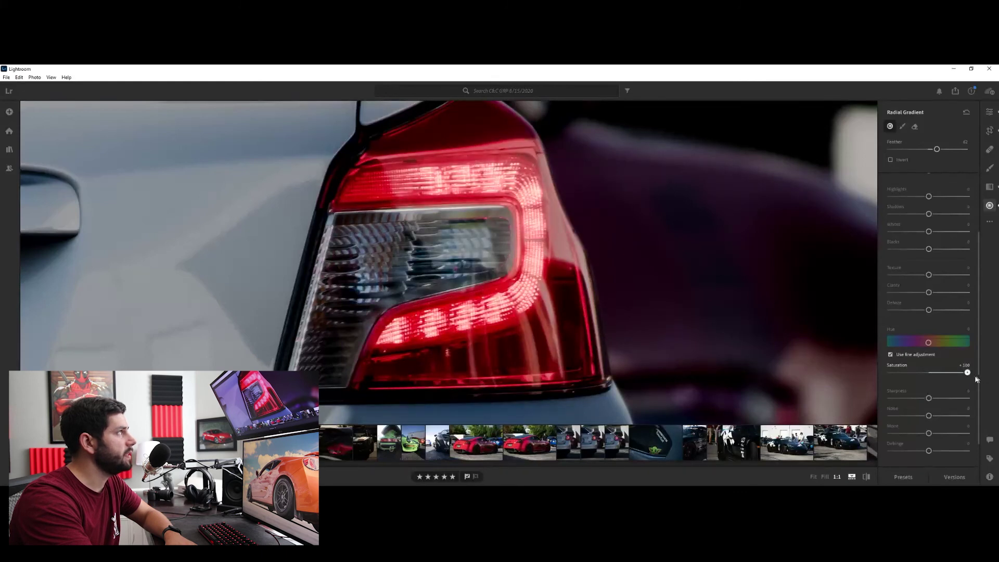
{"action": "left_click_drag", "start_coordinate": [967, 373], "coordinate": [939, 381]}
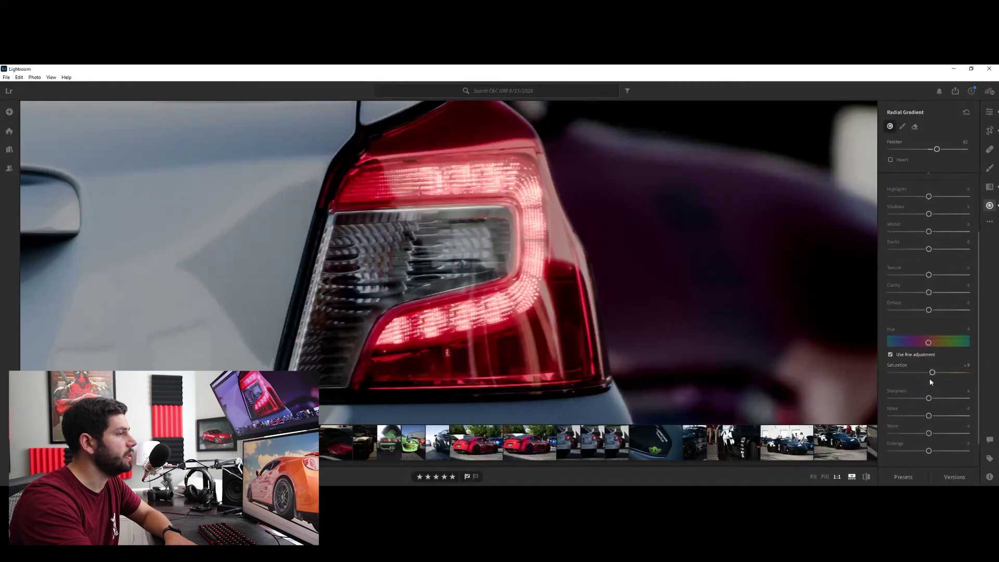
{"action": "scroll", "coordinate": [908, 394], "scroll_direction": "down", "scroll_amount": 1}
{"action": "scroll", "coordinate": [907, 397], "scroll_direction": "up", "scroll_amount": 4}
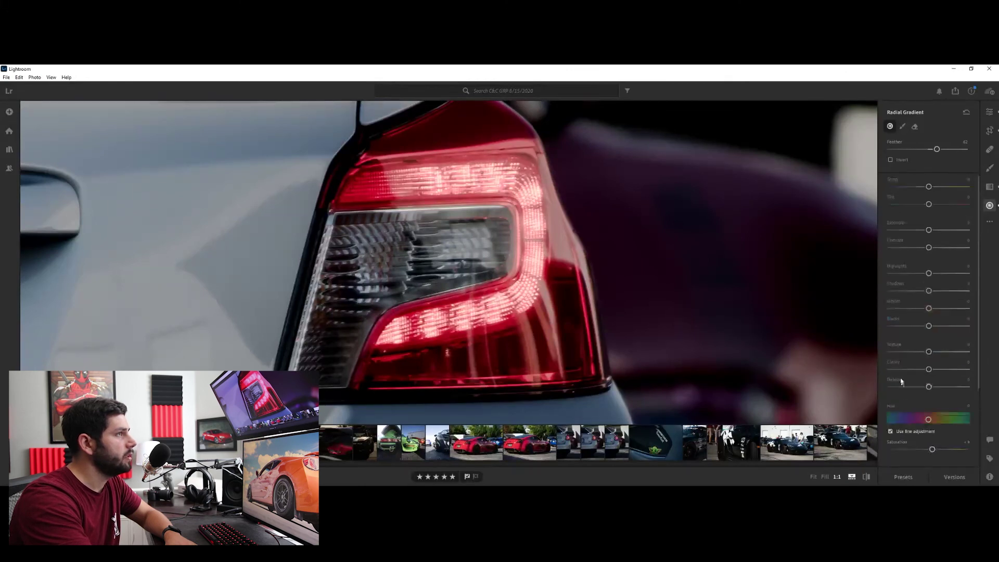
{"action": "left_click_drag", "start_coordinate": [930, 231], "coordinate": [927, 232]}
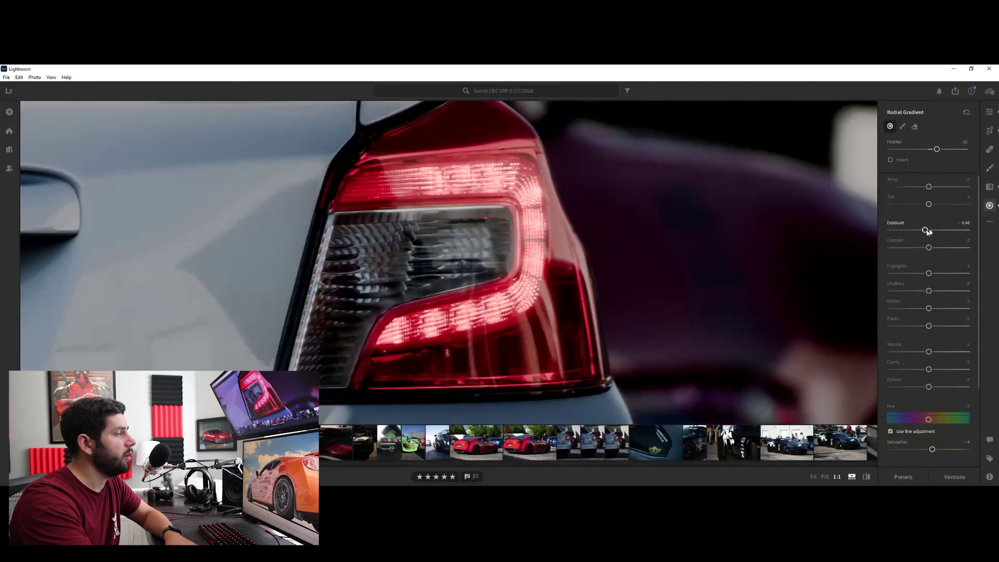
{"action": "left_click", "coordinate": [989, 111]}
{"action": "left_click", "coordinate": [619, 245]}
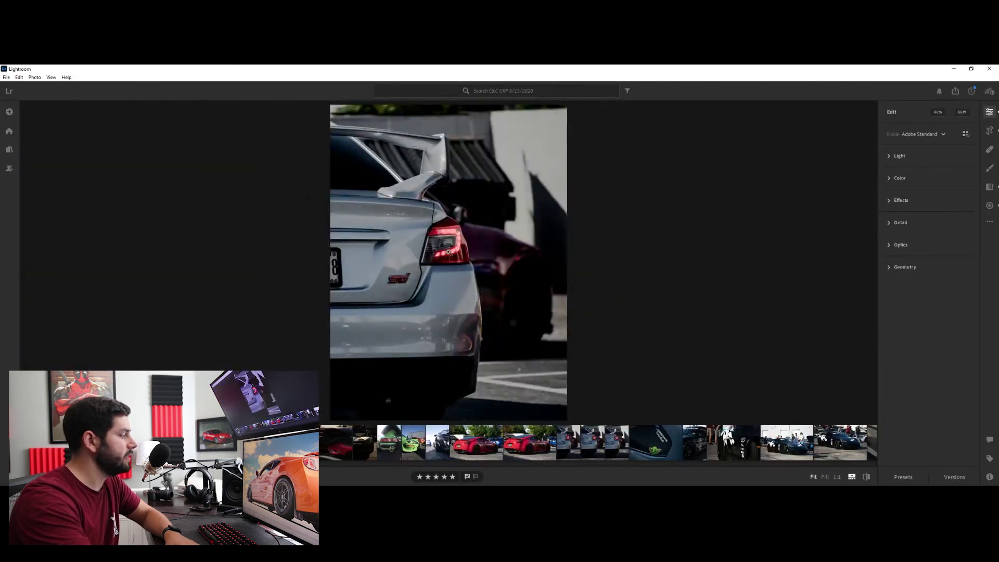
Step: Toggle the taillight exposure boost with undo/redo, comparing at 1:1, and keep it applied
{"action": "key", "text": "ctrl+z"}
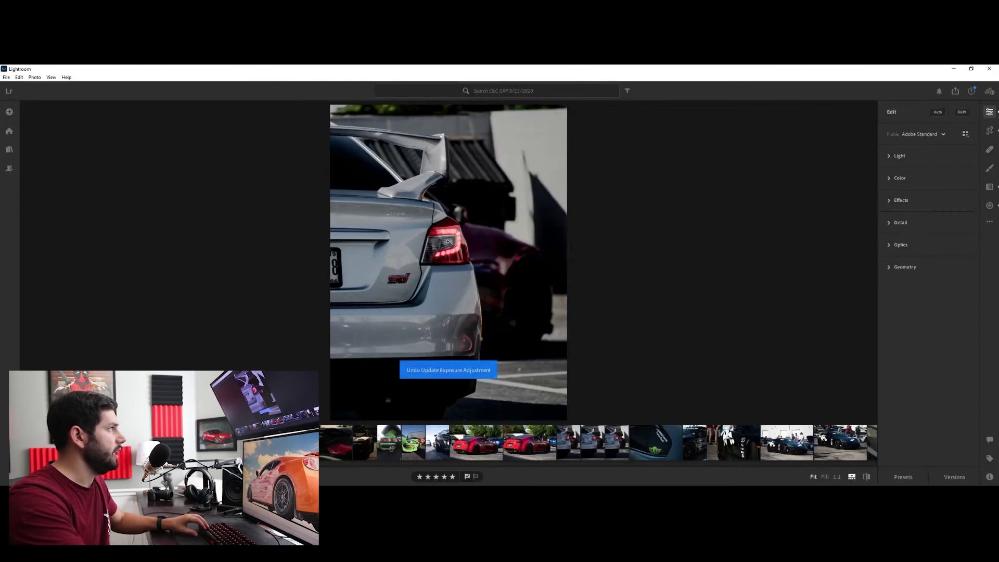
{"action": "left_click", "coordinate": [447, 242]}
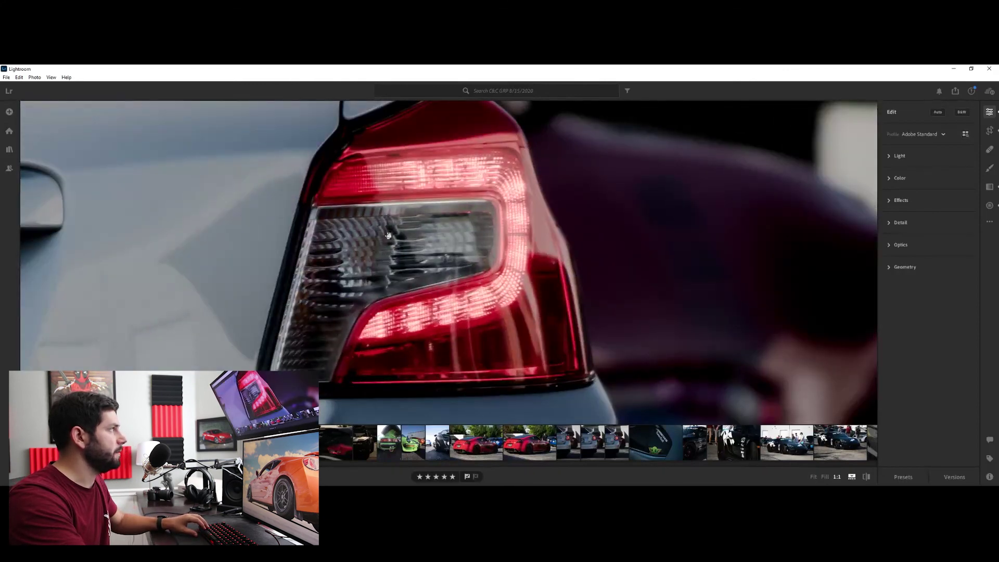
{"action": "left_click", "coordinate": [431, 237]}
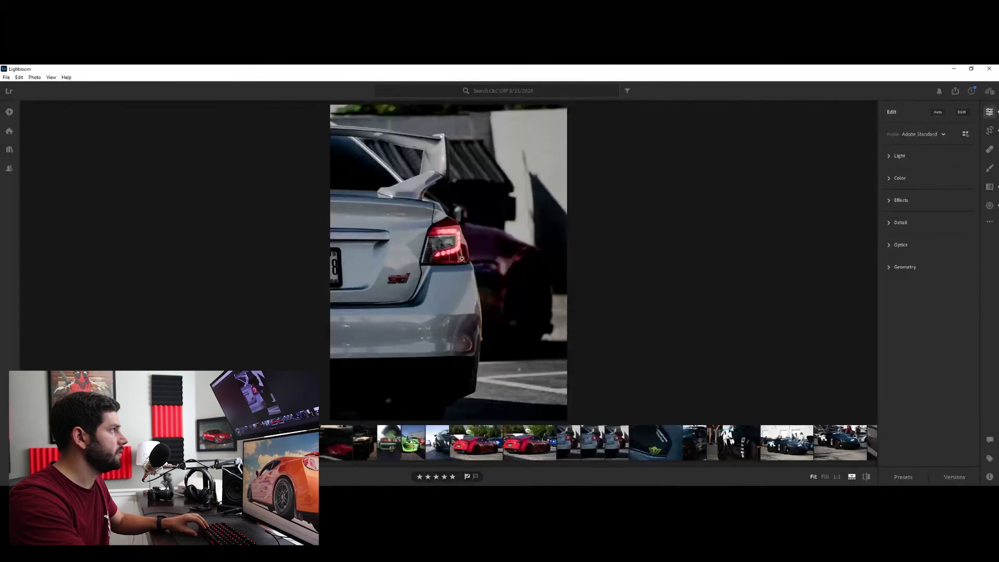
{"action": "key", "text": "ctrl+shift+z"}
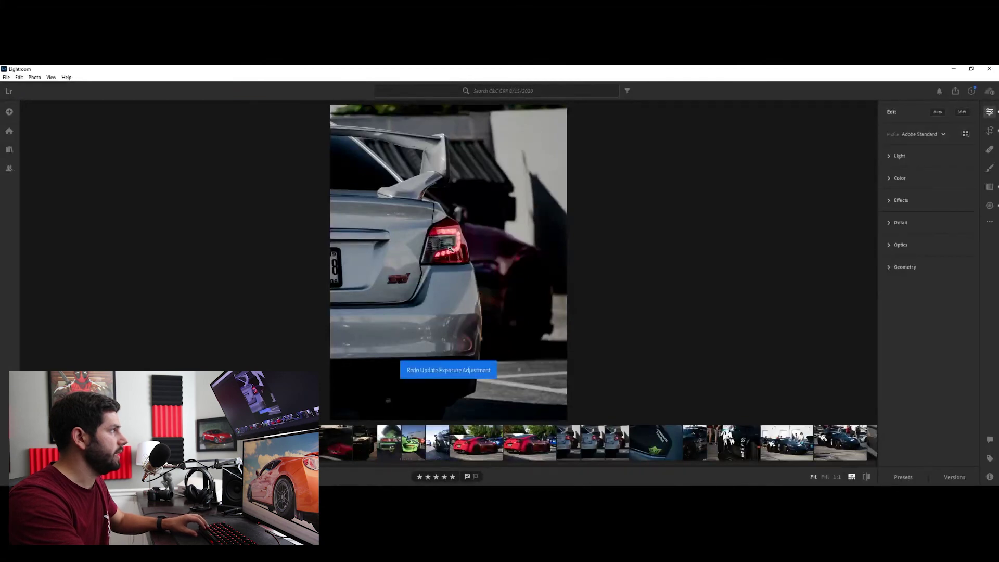
{"action": "key", "text": "ctrl+shift+z"}
{"action": "key", "text": "ctrl+z"}
{"action": "key", "text": "ctrl+shift+z"}
{"action": "left_click", "coordinate": [449, 242]}
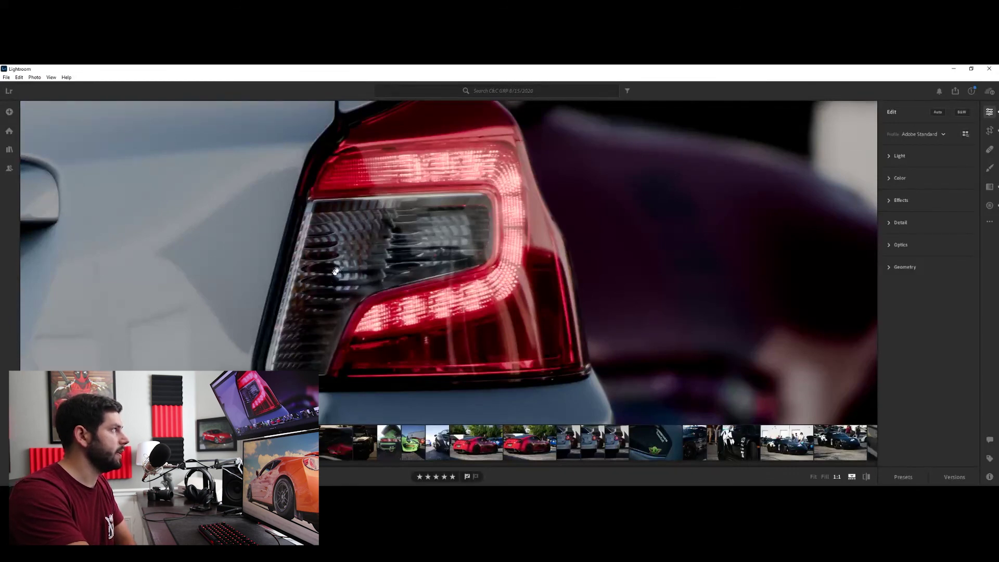
{"action": "left_click", "coordinate": [404, 242]}
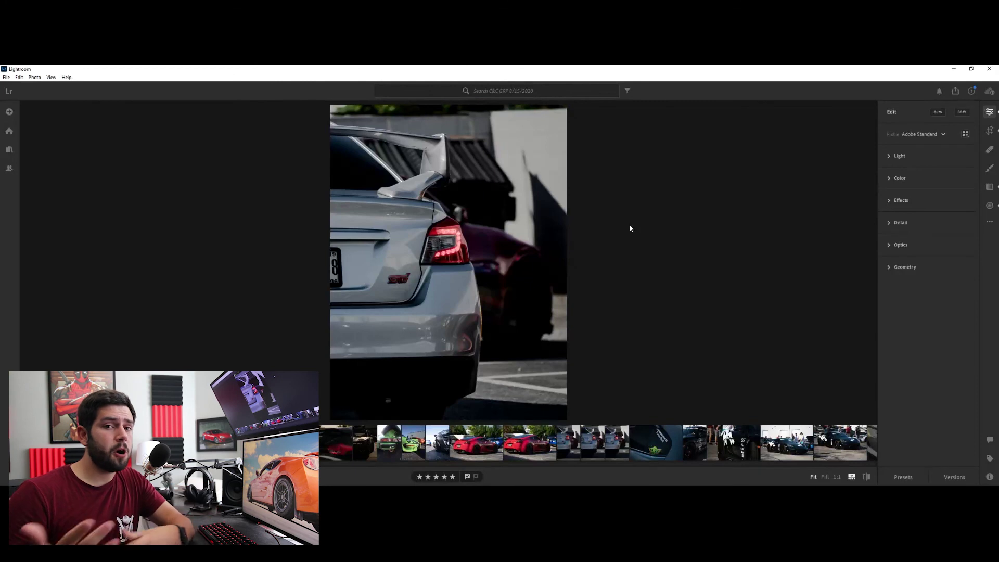